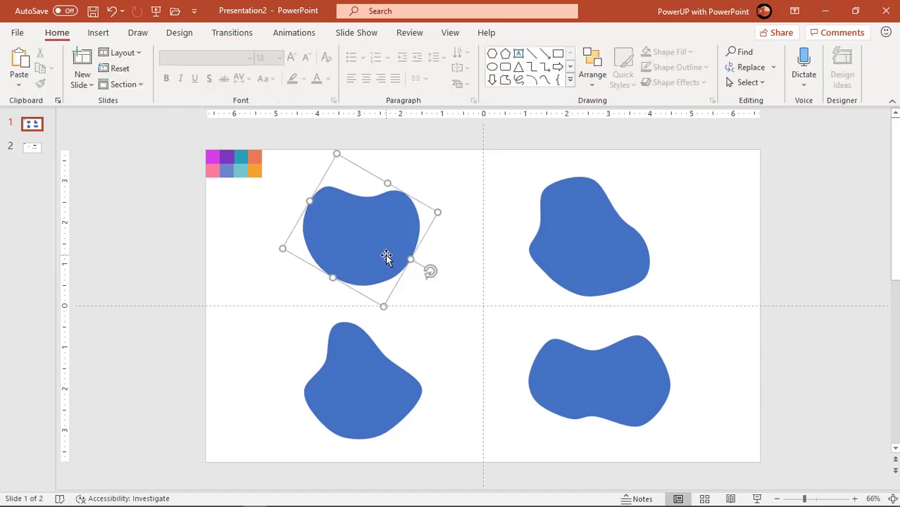
- Select all four blue blobs and Ctrl-drag duplicates of them to the right
shift+click(378, 385)
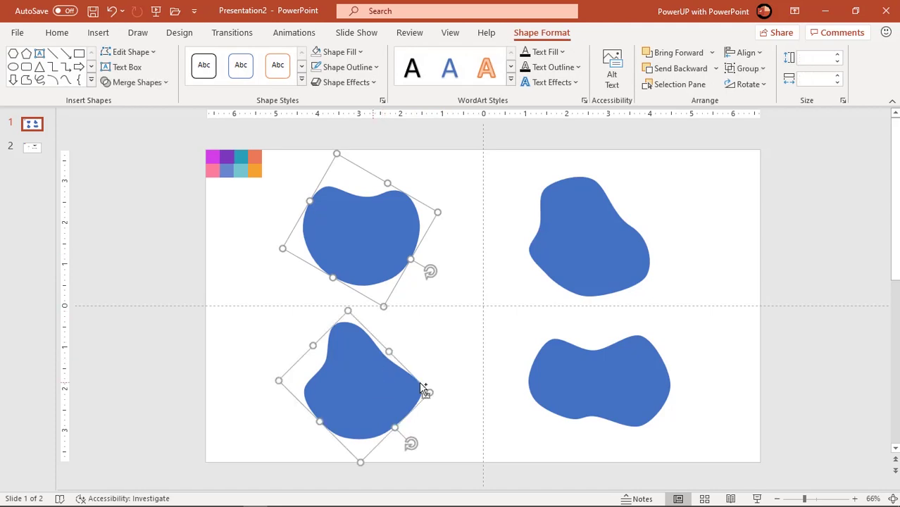
shift+click(583, 394)
shift+click(593, 271)
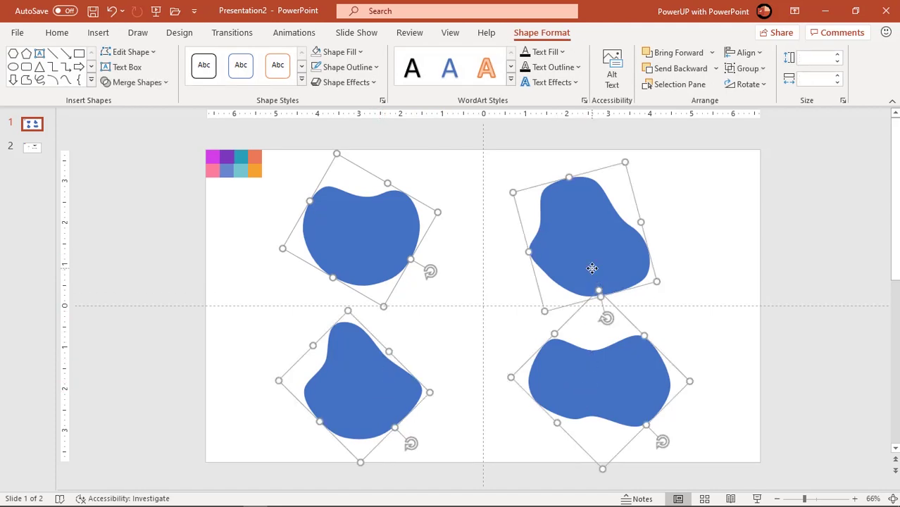
key(Right)
key(Right)
key(Down)
key(Down)
drag(591, 269, 705, 248)
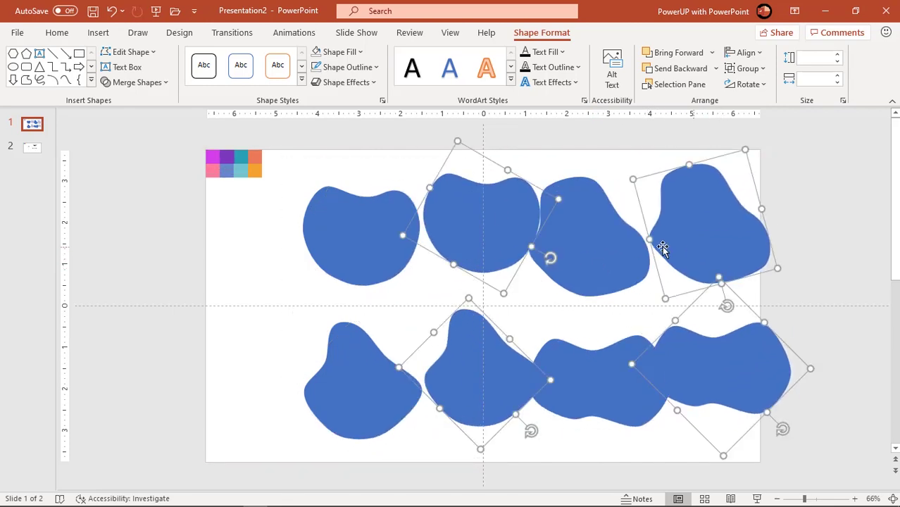
- Give the copied blobs a black 2¼ pt outline and no fill
click(368, 69)
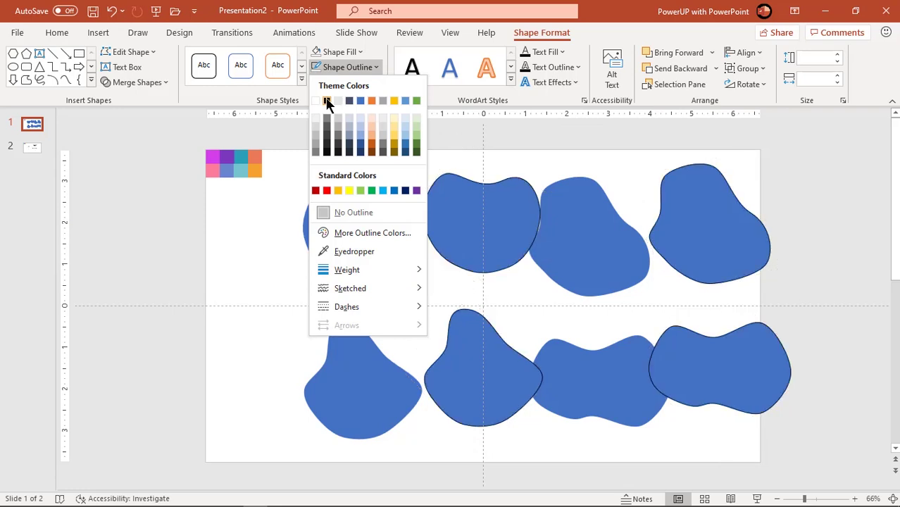
click(327, 100)
click(356, 56)
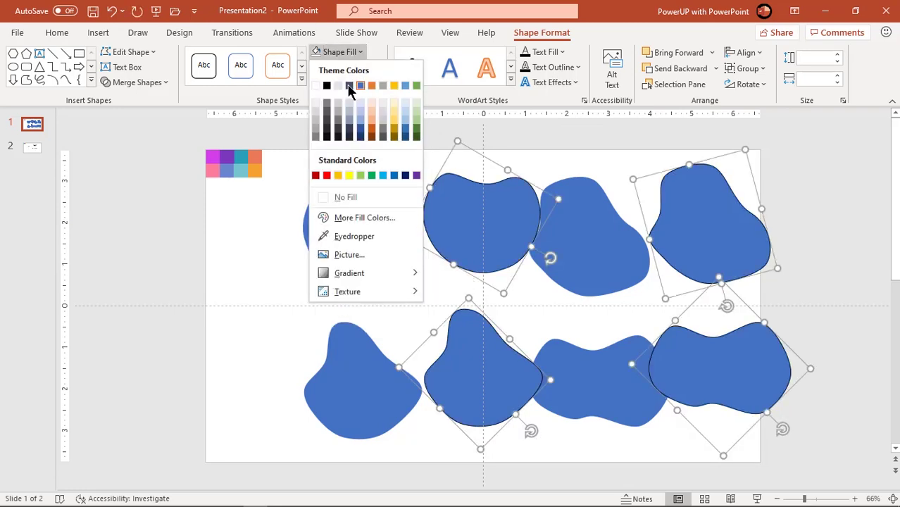
click(343, 198)
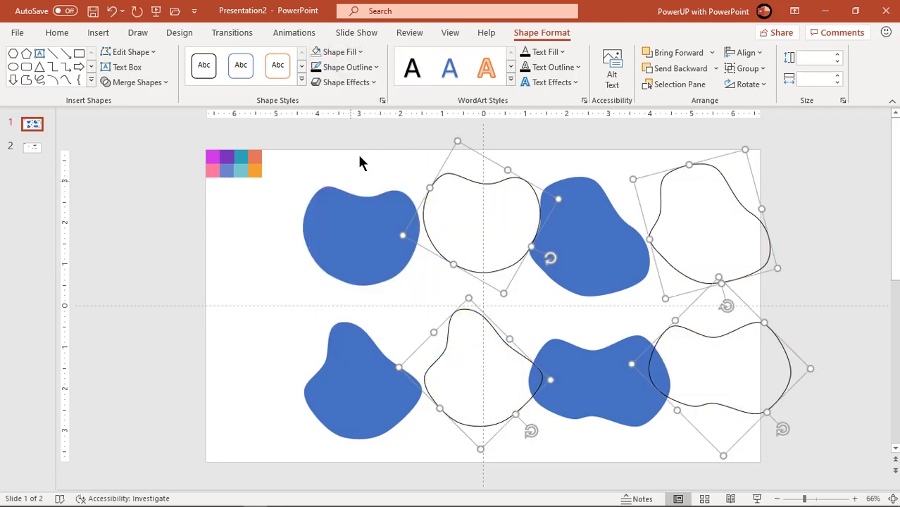
click(367, 69)
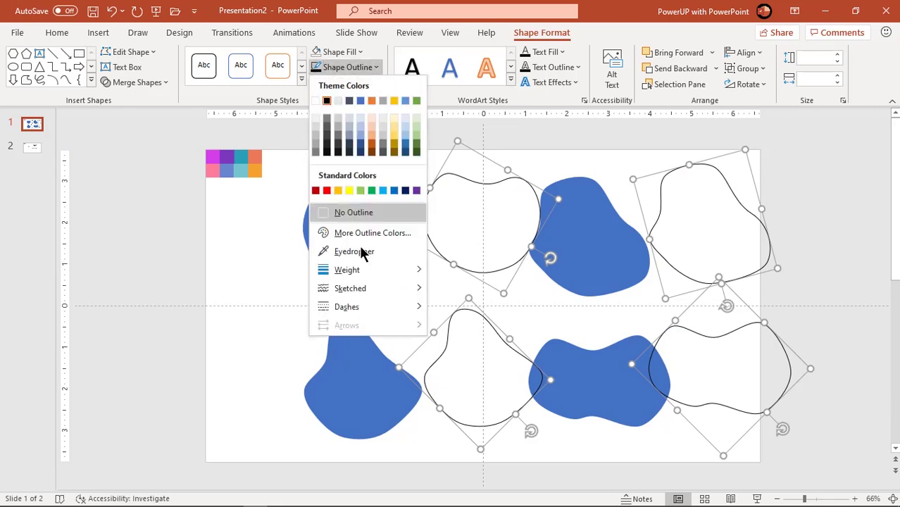
mouse_move(364, 272)
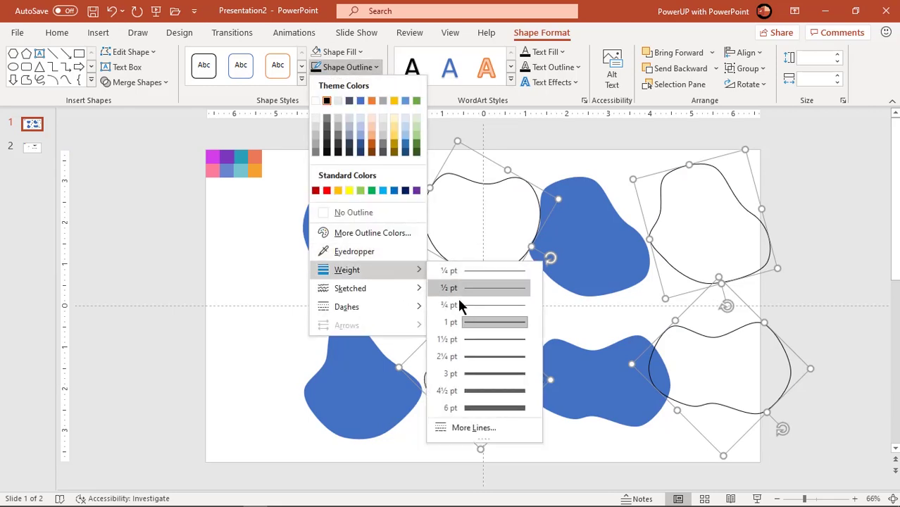
click(472, 359)
- Lay the hollow outlines slightly offset over the blue blobs
drag(511, 271, 391, 281)
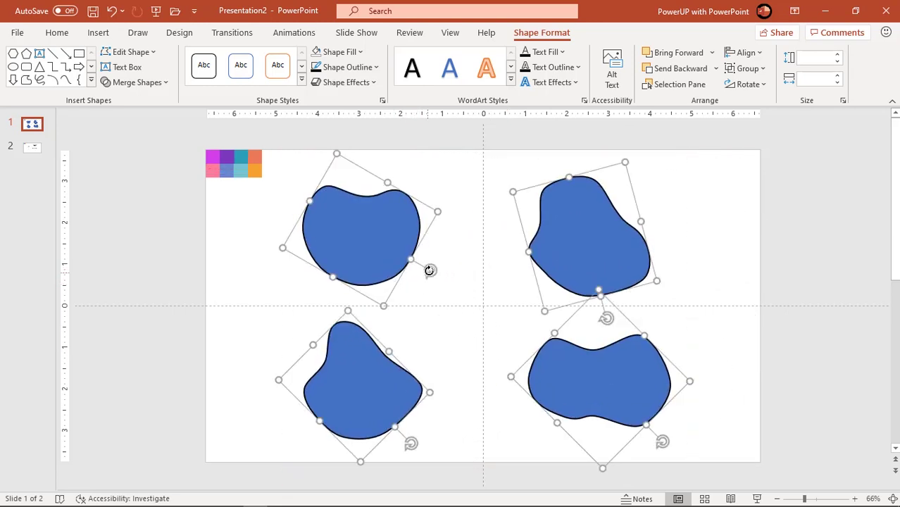
click(430, 282)
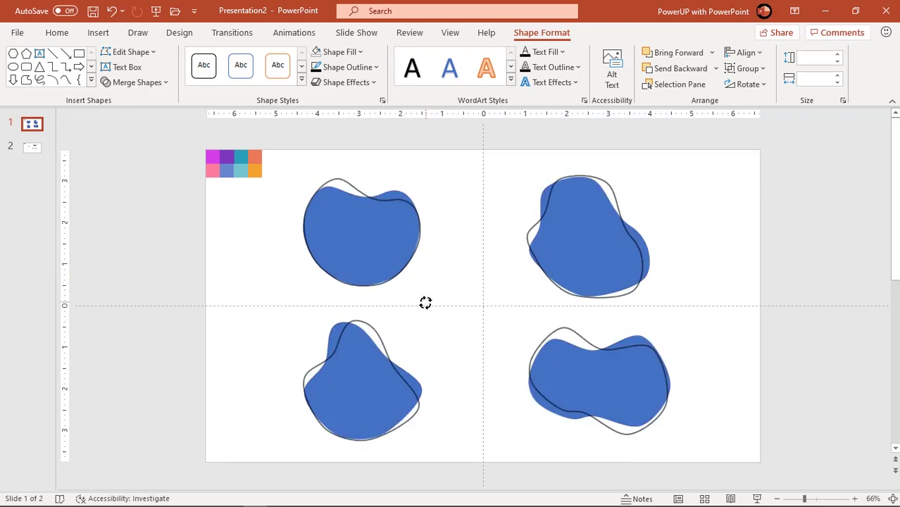
key(ctrl+v)
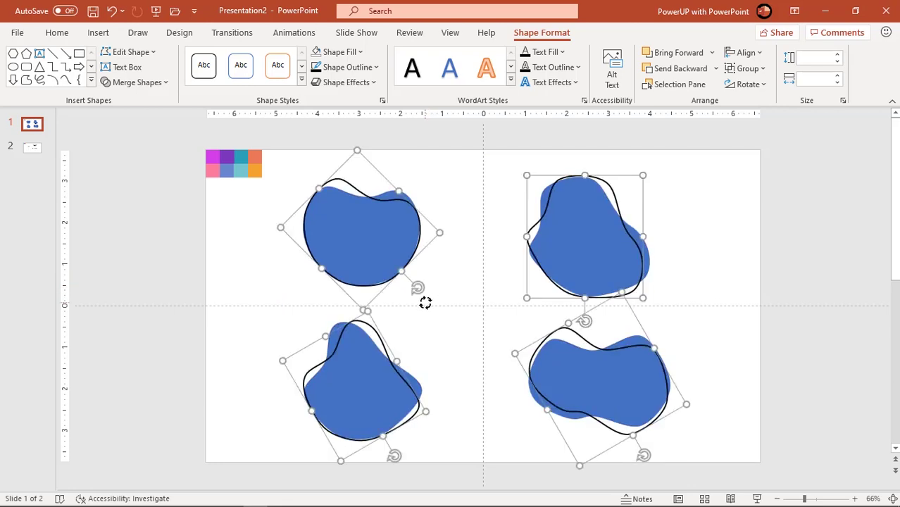
click(683, 263)
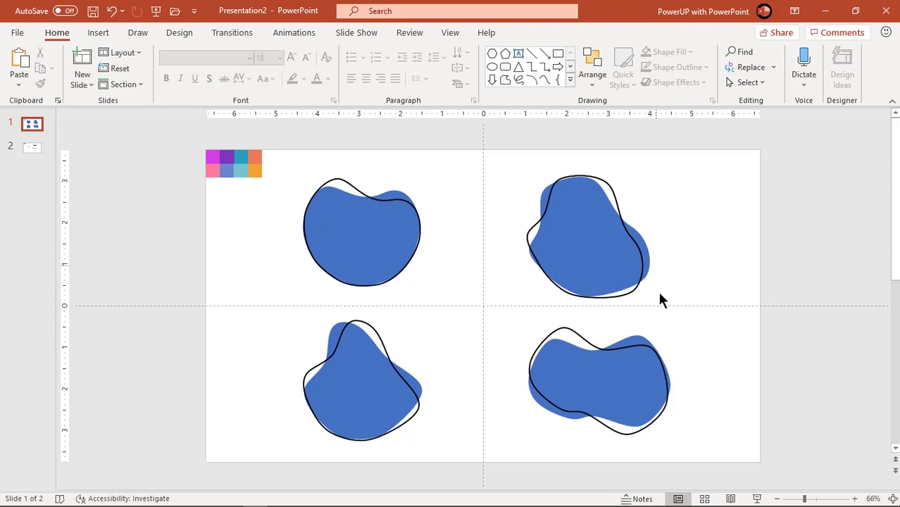
- Select the four blue blobs and duplicate them to the right
click(589, 376)
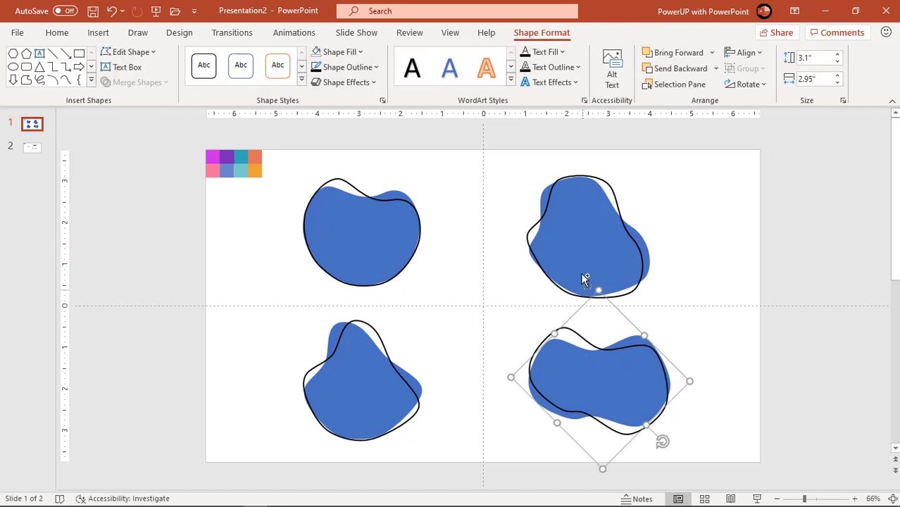
shift+click(579, 252)
shift+click(375, 241)
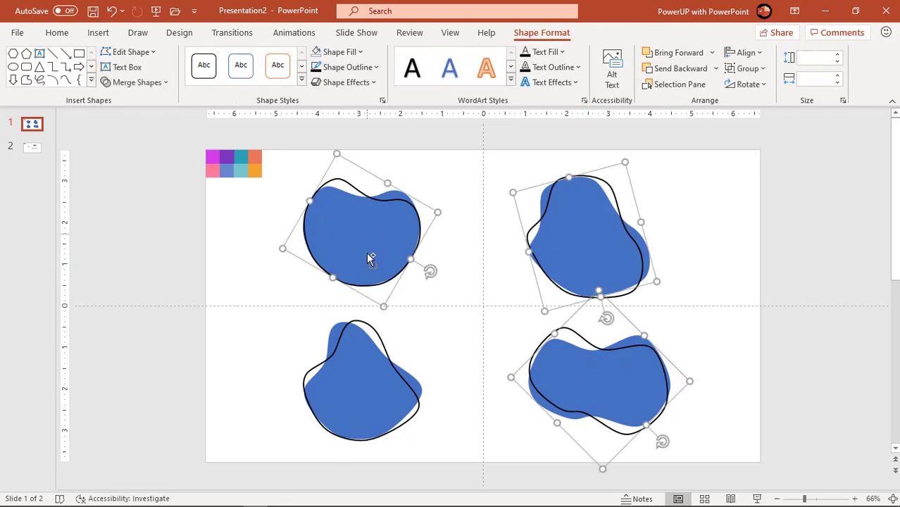
shift+click(376, 376)
drag(370, 383, 480, 363)
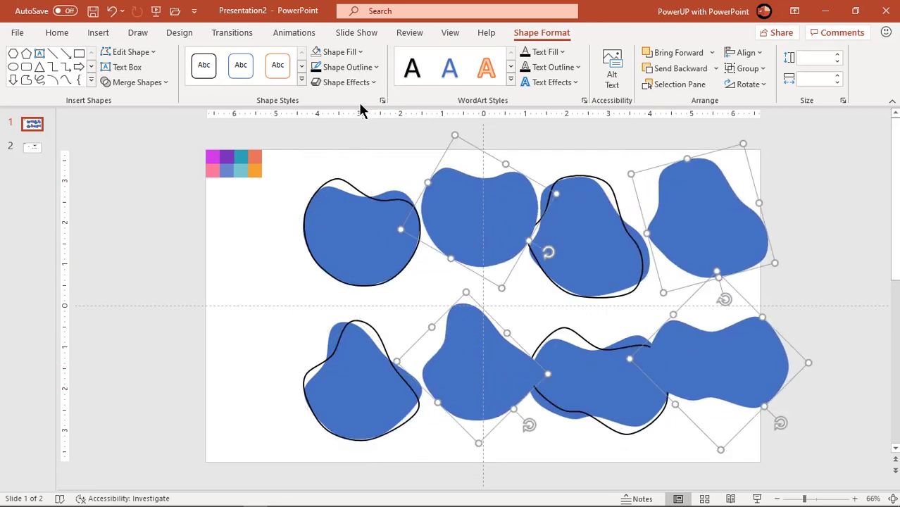
- Fill the copies near-black, shrink them, and seat them inside the blue blobs
click(352, 54)
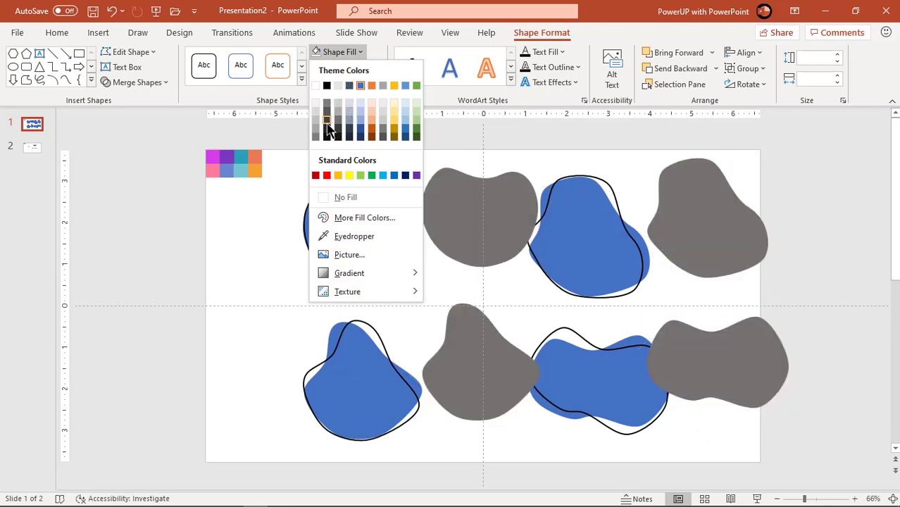
click(328, 132)
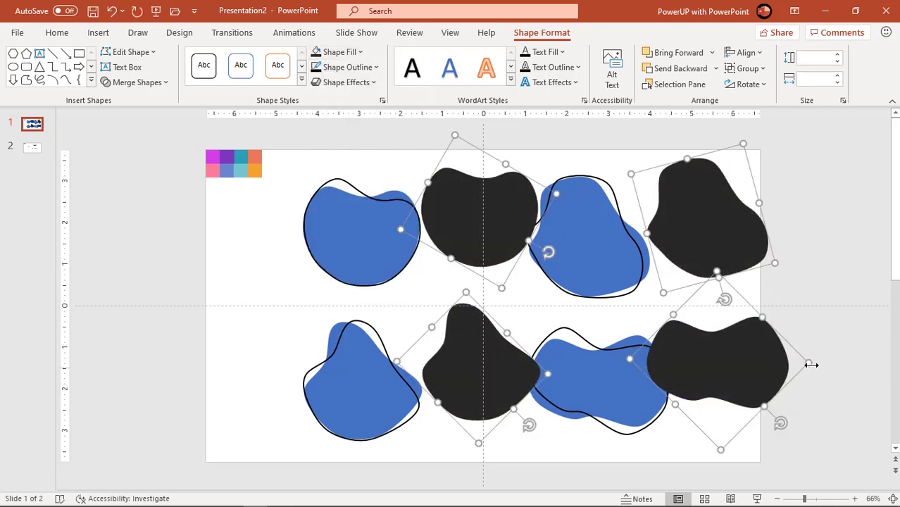
drag(805, 363, 791, 364)
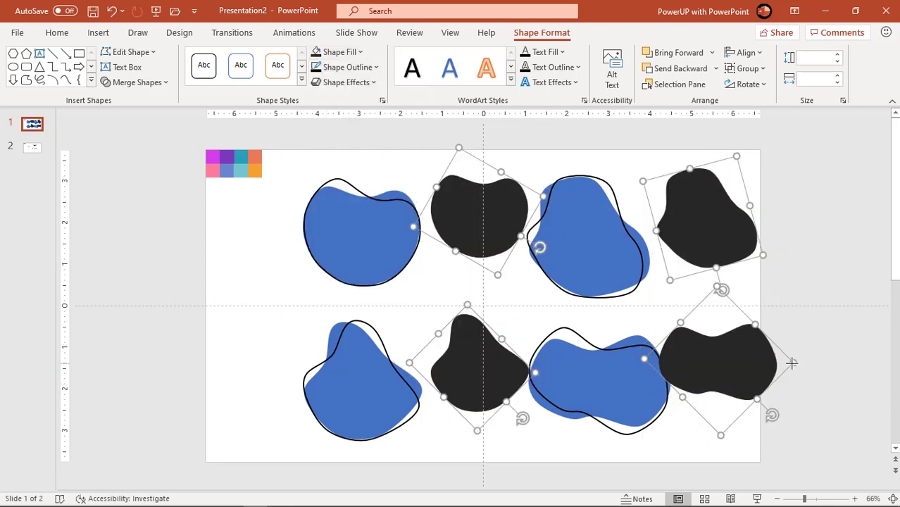
drag(714, 357, 595, 378)
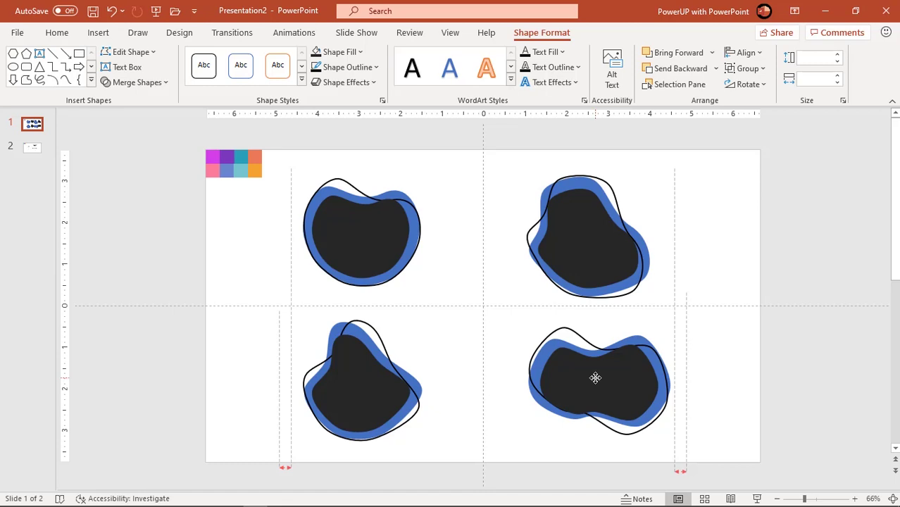
drag(595, 378, 596, 379)
- Switch the top-left blob to a two-stop gradient fill in Format Shape
click(700, 243)
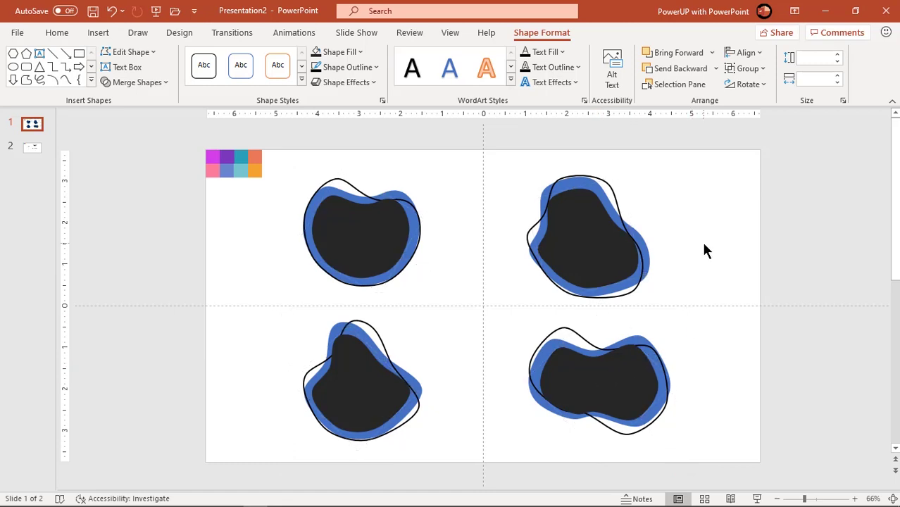
click(394, 192)
right_click(395, 191)
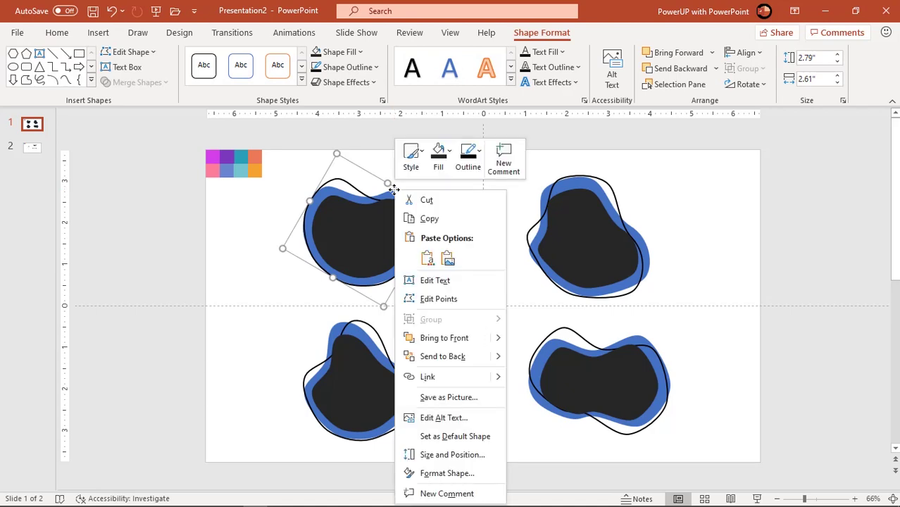
click(447, 474)
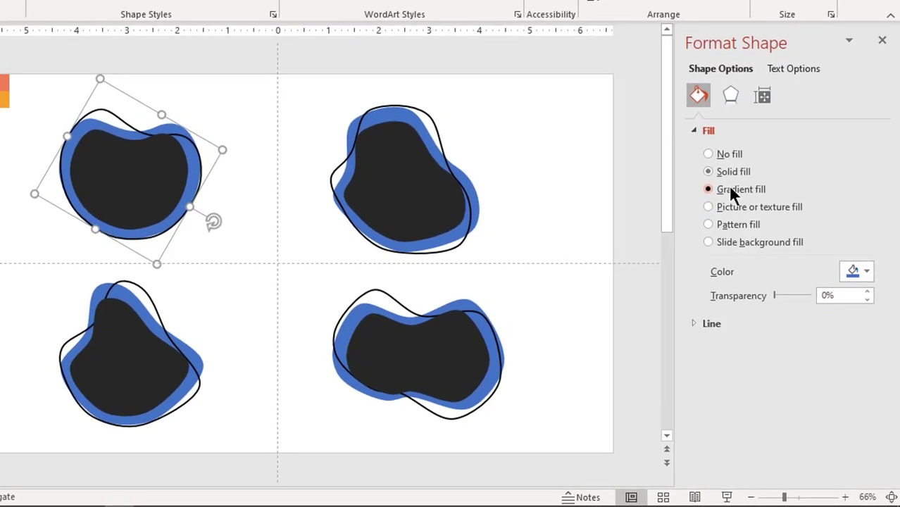
click(745, 219)
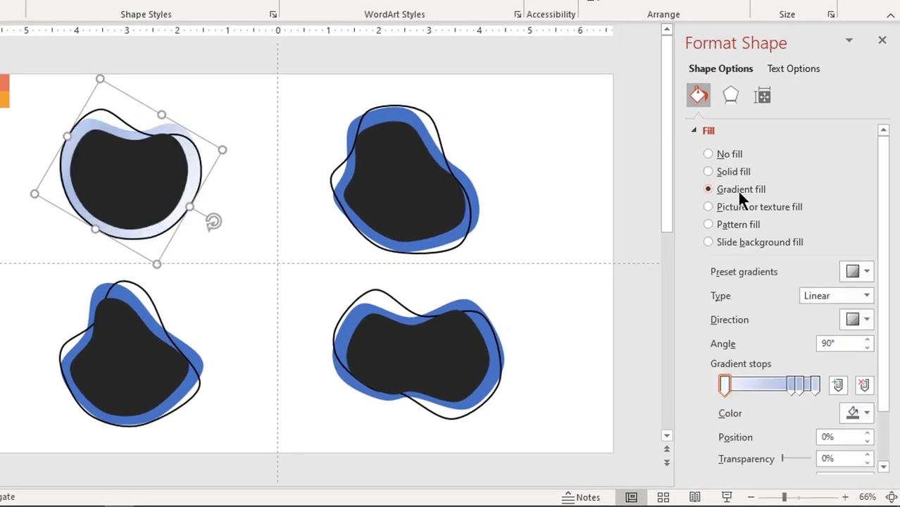
click(861, 317)
click(848, 346)
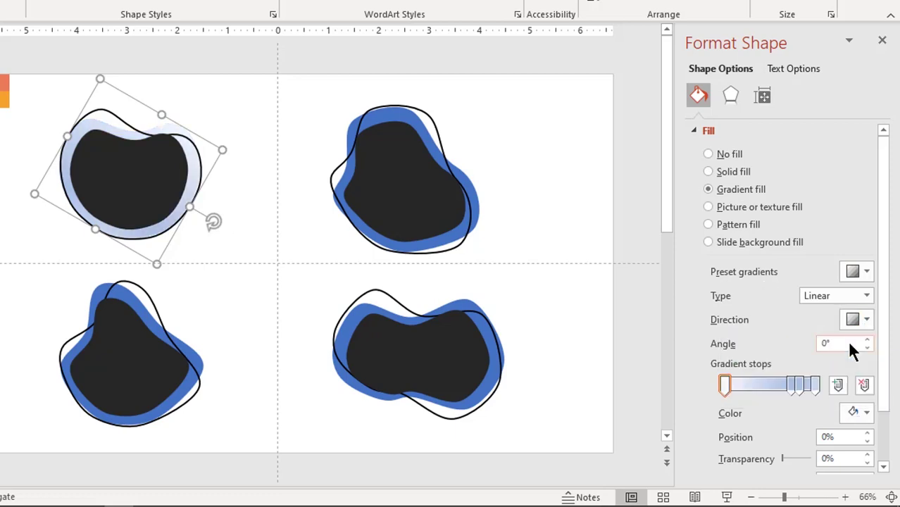
click(799, 385)
click(862, 384)
click(862, 385)
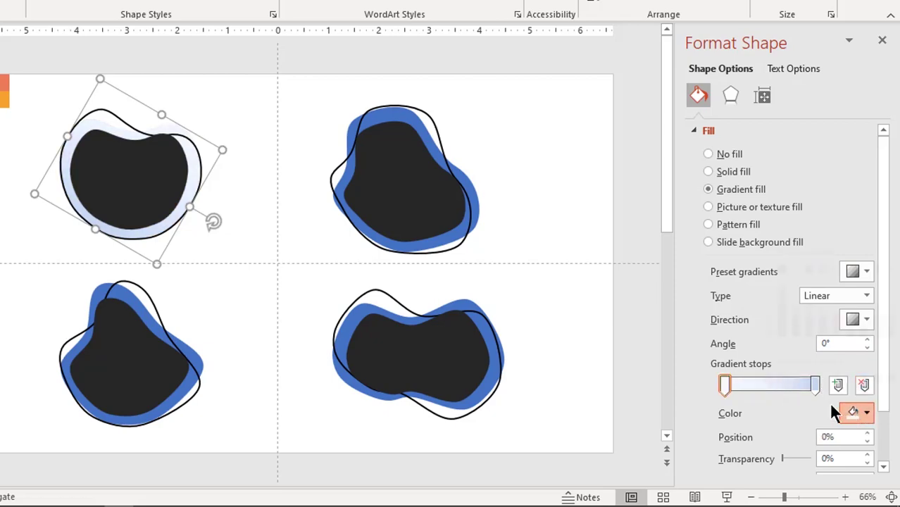
- Set the gradient stops to pink and magenta, Linear Right, angled 260°
click(855, 412)
click(799, 397)
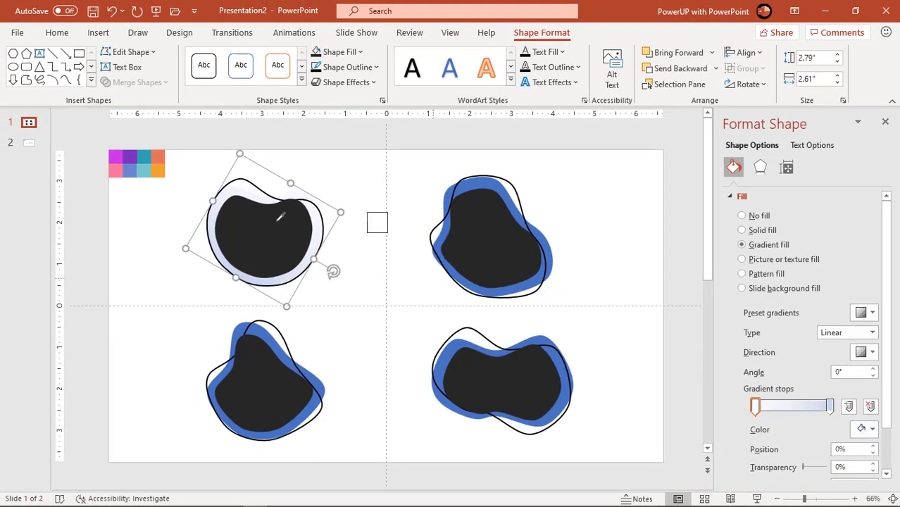
click(116, 171)
click(831, 407)
click(872, 429)
click(817, 413)
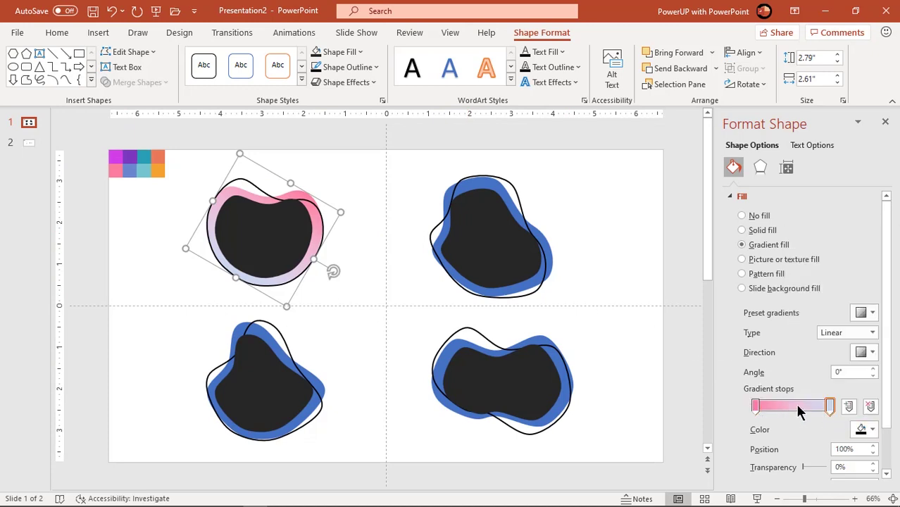
click(120, 154)
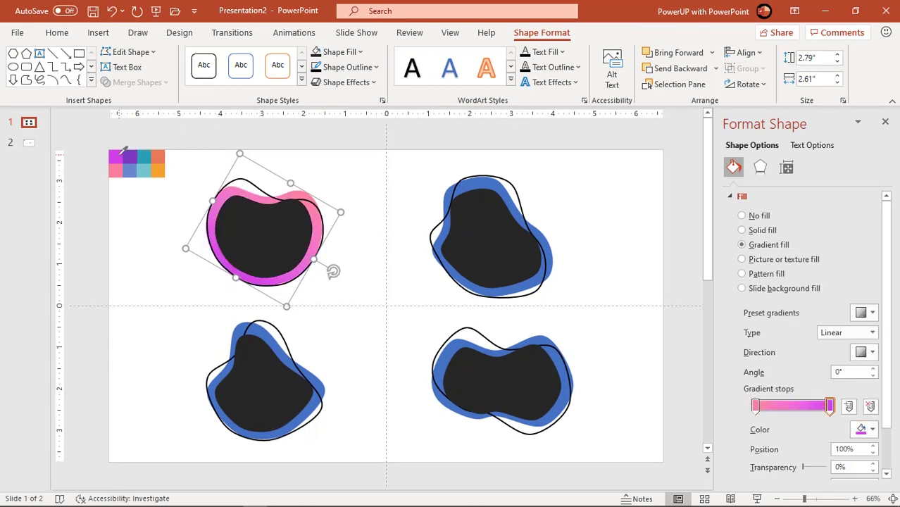
click(864, 352)
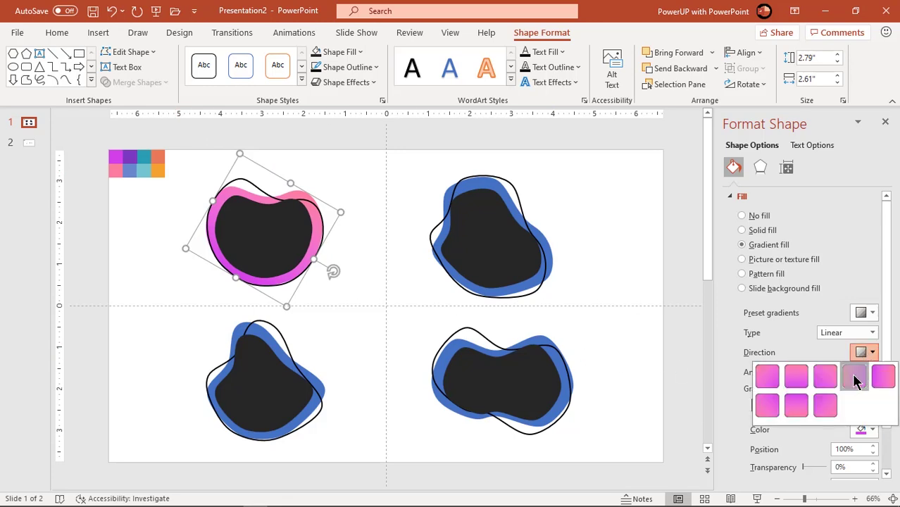
click(854, 377)
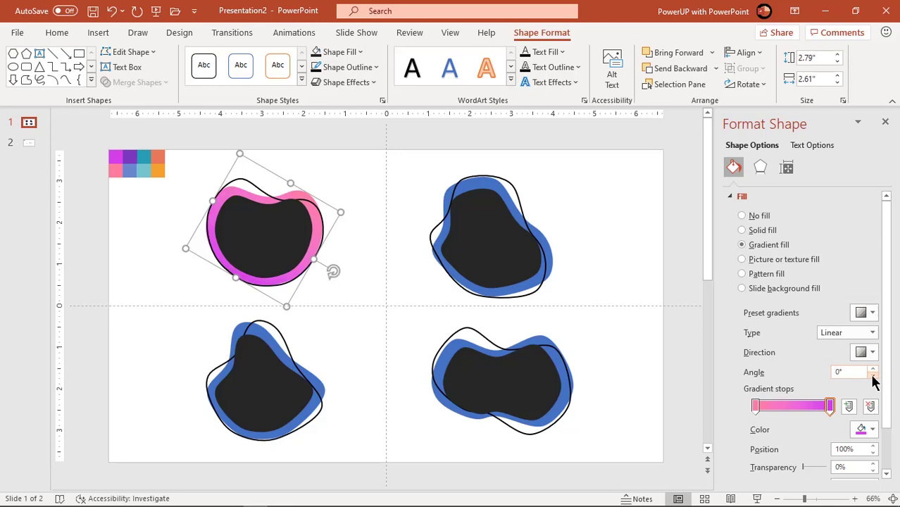
drag(872, 371, 872, 371)
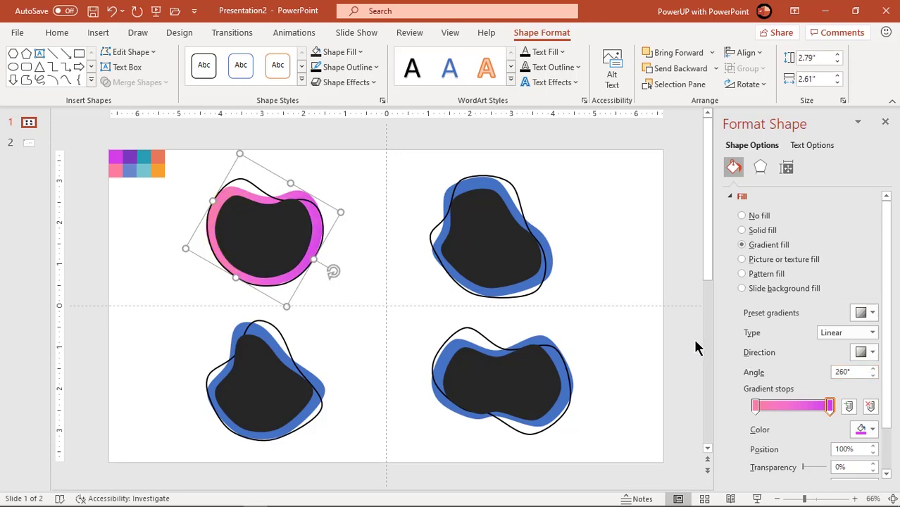
- Give the top-right blob a blue-to-purple gradient sampled from the swatches
click(546, 238)
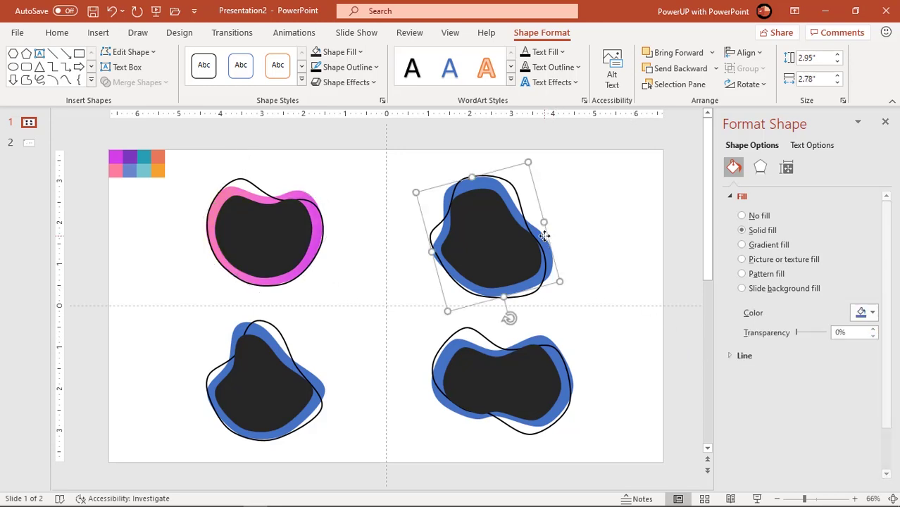
click(743, 244)
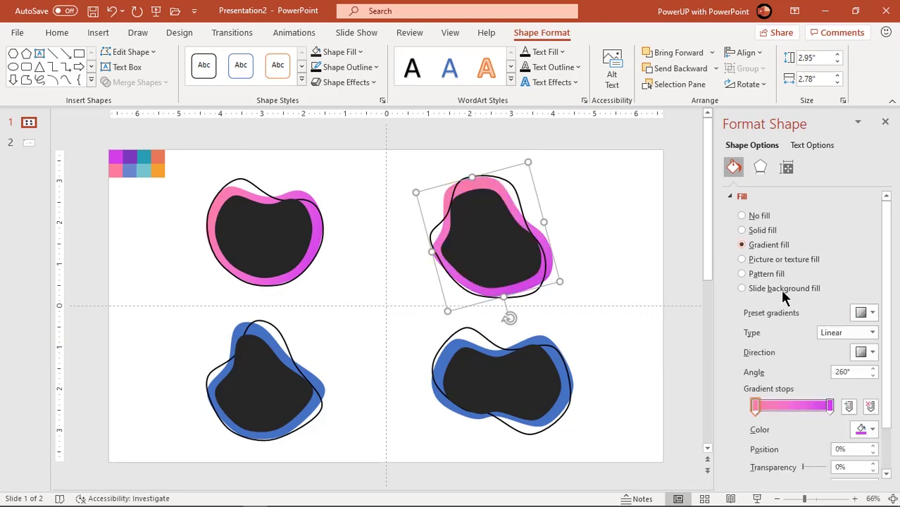
click(866, 429)
click(827, 412)
click(129, 174)
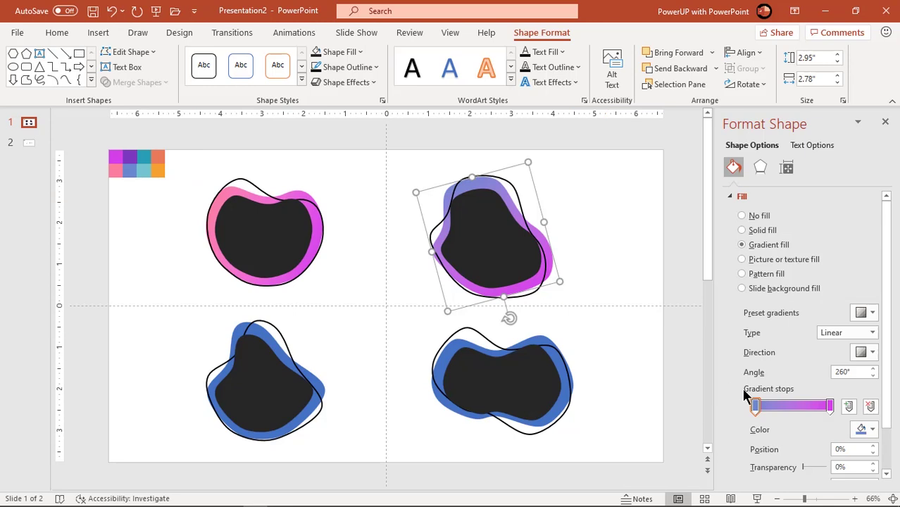
click(830, 407)
click(866, 429)
click(799, 413)
click(131, 154)
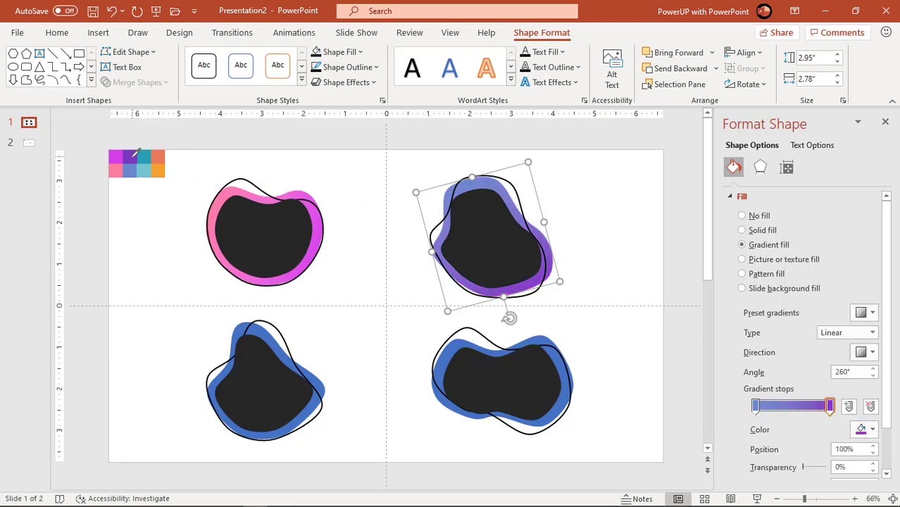
- Give the bottom-left blob a light-blue-to-teal gradient sampled from the swatches
click(240, 325)
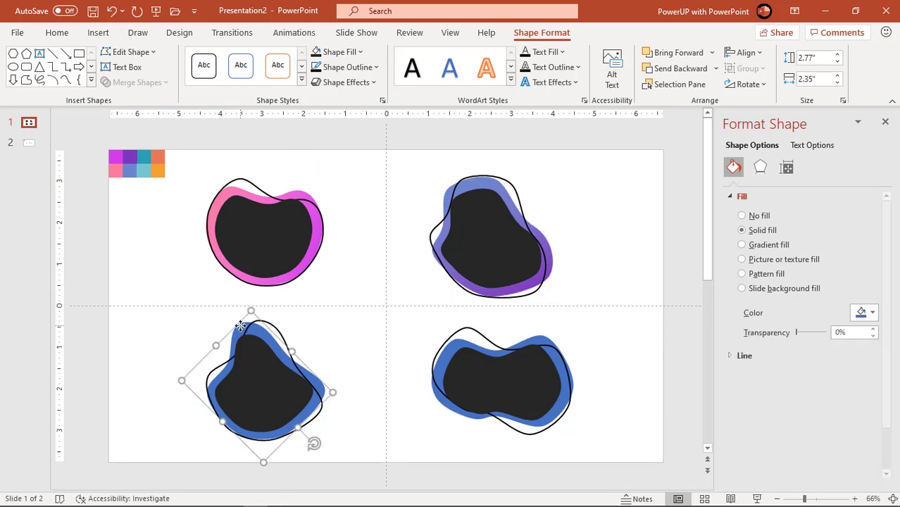
click(755, 247)
click(865, 429)
click(820, 413)
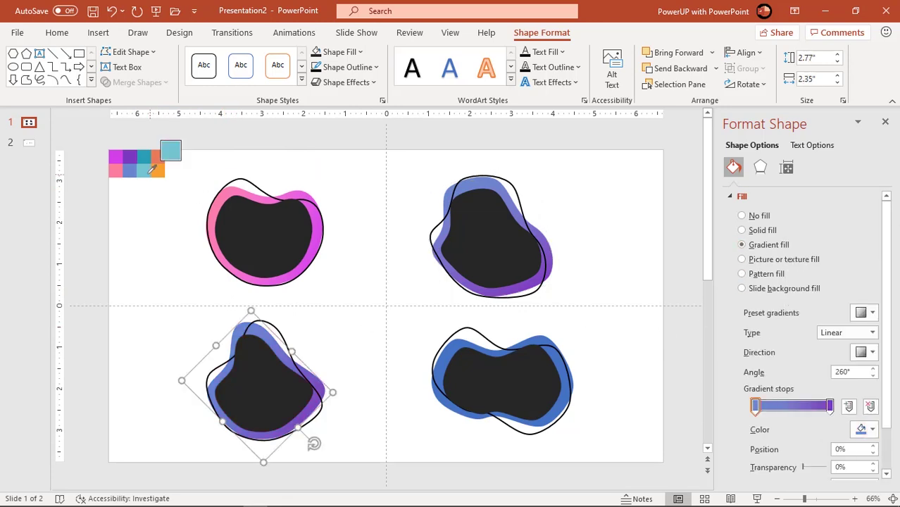
click(144, 170)
click(830, 407)
click(866, 429)
click(820, 413)
click(144, 156)
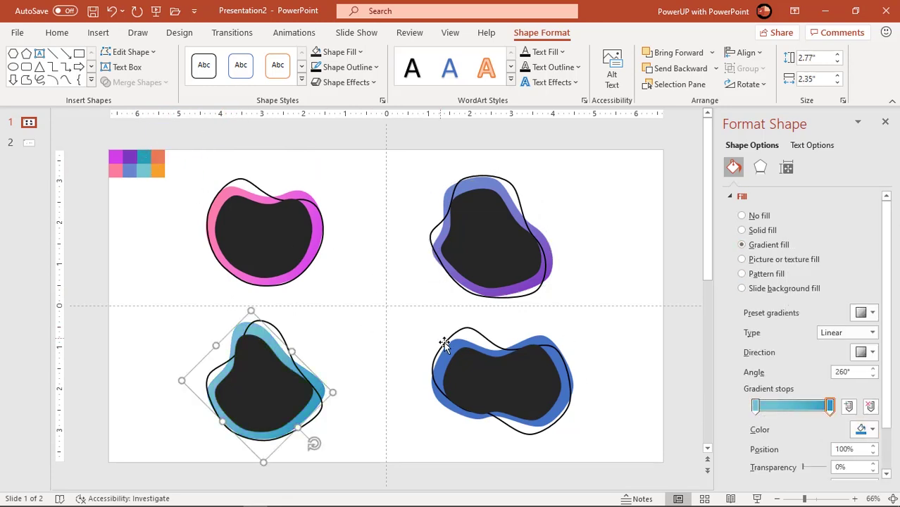
- Give the bottom-right blob an orange-to-coral gradient sampled from the swatches
click(448, 349)
click(755, 246)
click(871, 430)
click(820, 414)
click(161, 171)
click(829, 406)
click(872, 430)
click(821, 413)
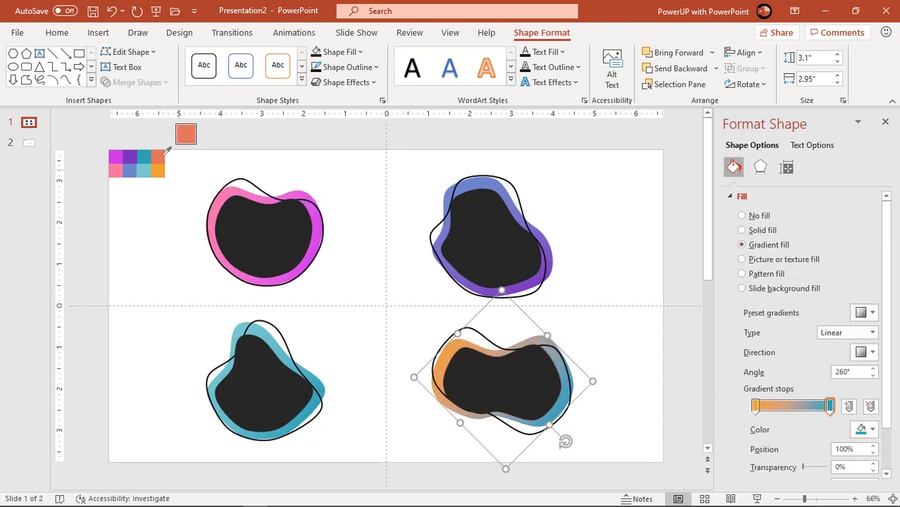
click(161, 156)
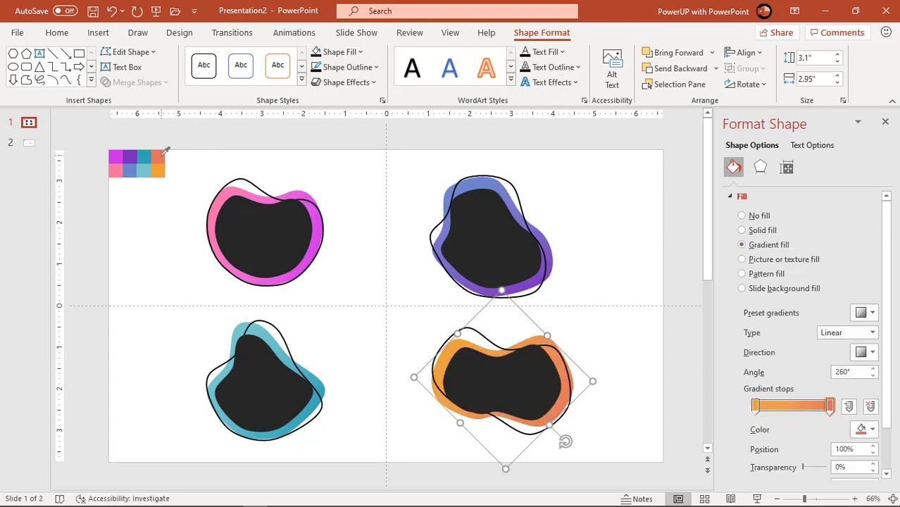
click(252, 183)
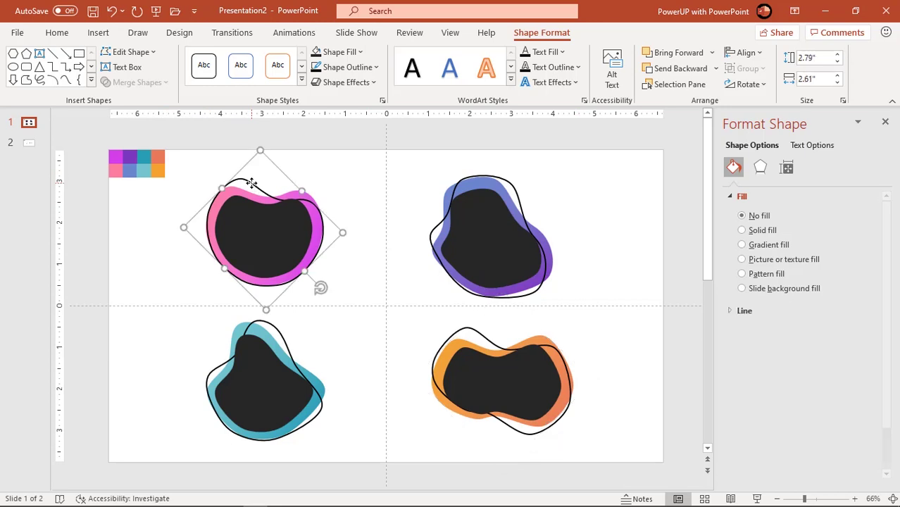
- Make the top-left outline a two-stop pink-to-magenta gradient line
click(727, 196)
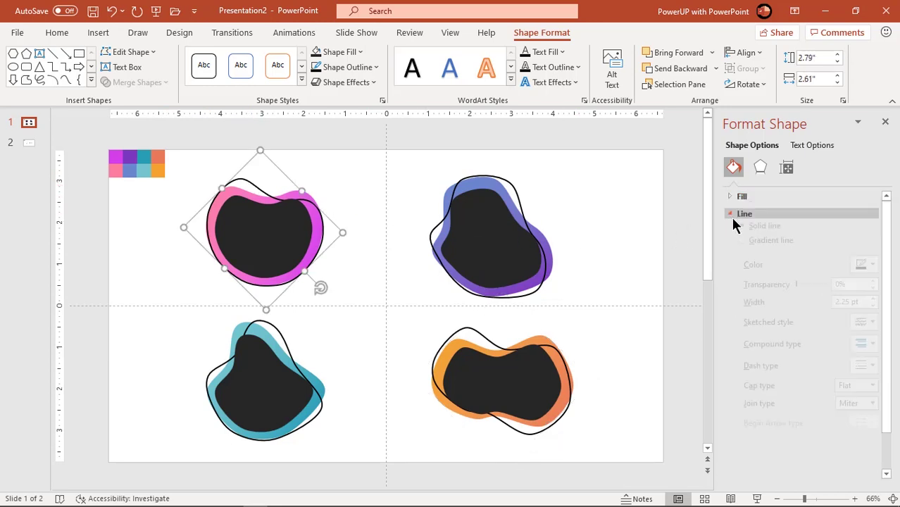
click(732, 216)
click(752, 262)
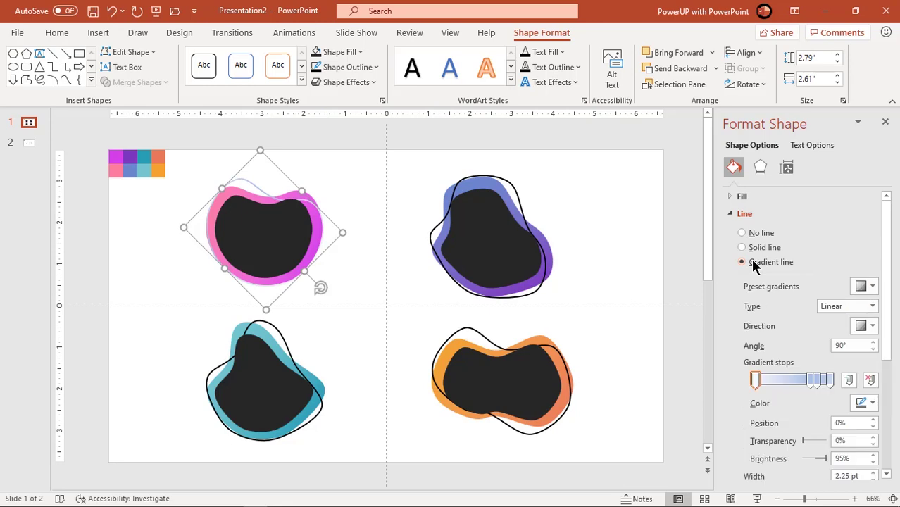
click(815, 386)
click(870, 381)
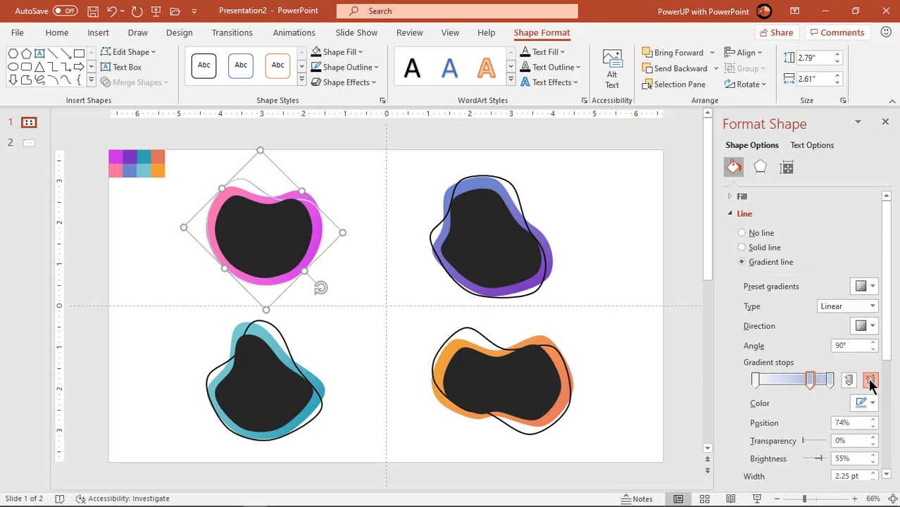
click(870, 380)
click(860, 403)
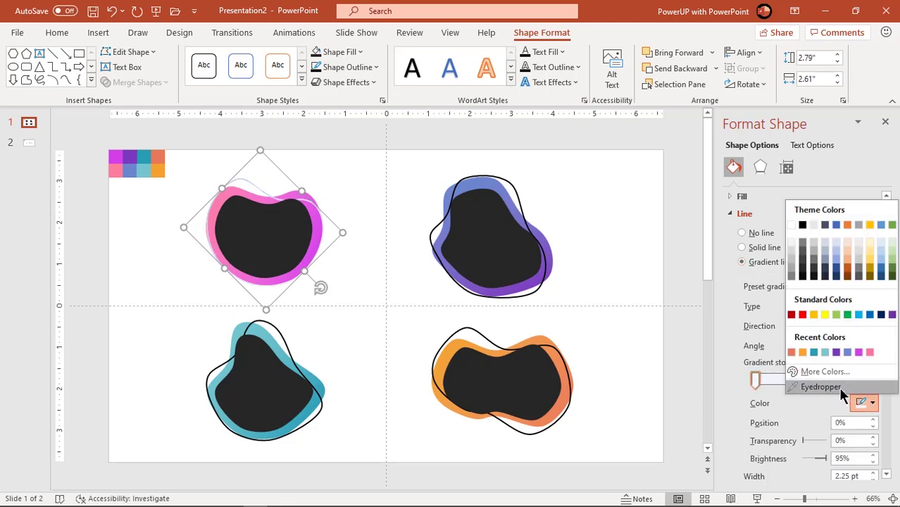
click(803, 387)
click(117, 167)
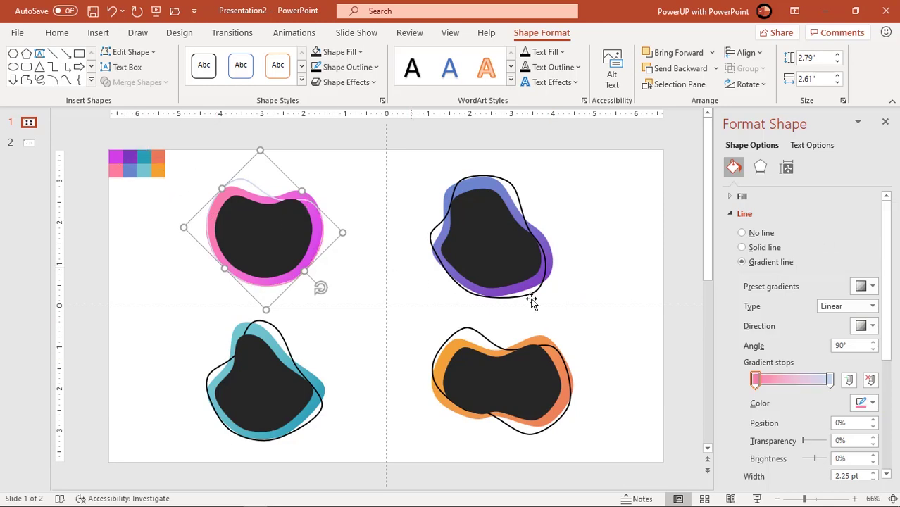
click(831, 382)
click(871, 403)
click(768, 385)
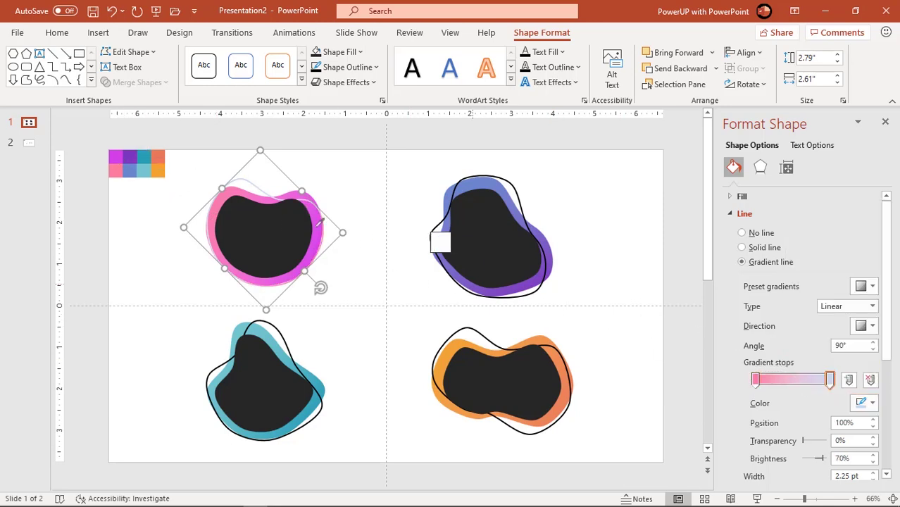
click(118, 155)
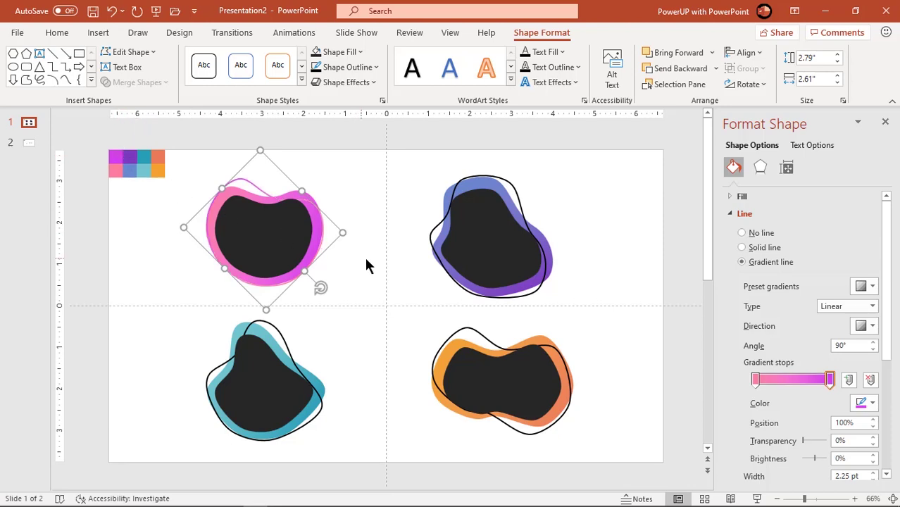
- Switch the top-right outline to a two-stop gradient line and start sampling its first colour
click(438, 226)
click(742, 261)
click(871, 380)
click(870, 381)
click(864, 403)
click(810, 404)
- Finish the top-right outline gradient with blue and purple stops
click(132, 169)
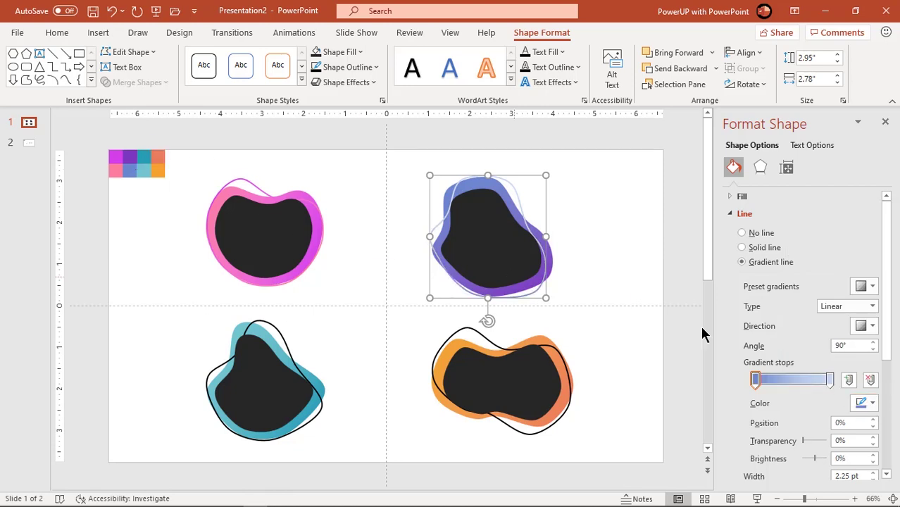
click(830, 380)
click(865, 403)
click(792, 383)
click(133, 155)
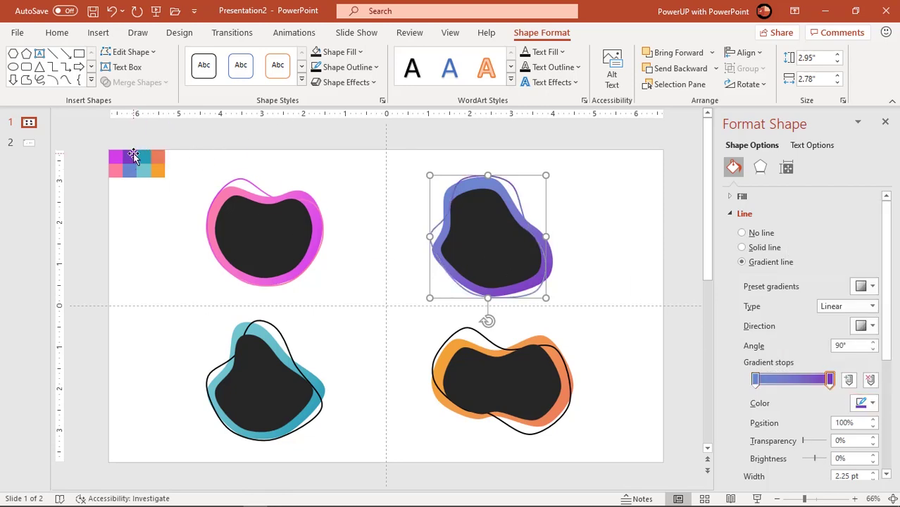
- Make the bottom-left outline a light-teal-to-dark-teal gradient line
click(275, 327)
click(760, 263)
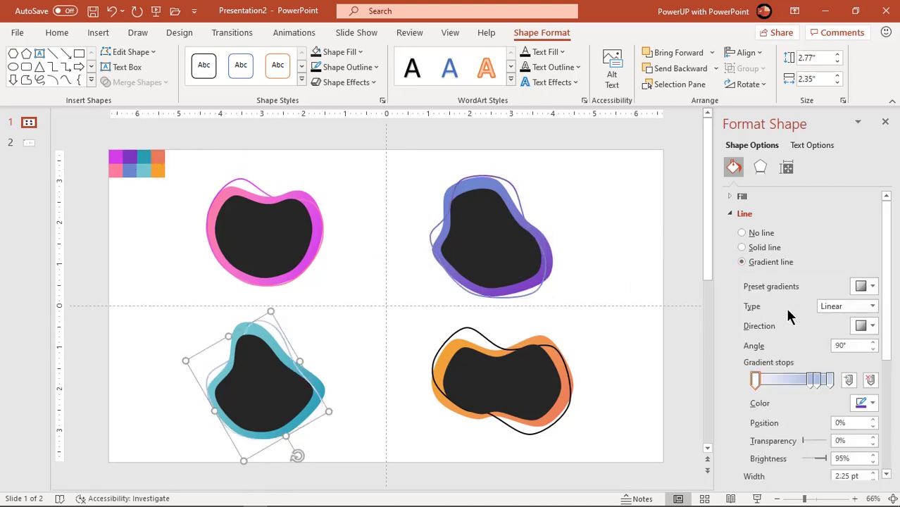
click(870, 381)
click(870, 380)
click(871, 380)
click(865, 403)
click(810, 386)
click(148, 169)
click(830, 380)
click(865, 403)
click(793, 387)
click(151, 153)
- Make the bottom-right outline an orange-to-orange-red gradient line
click(516, 350)
click(742, 262)
click(870, 380)
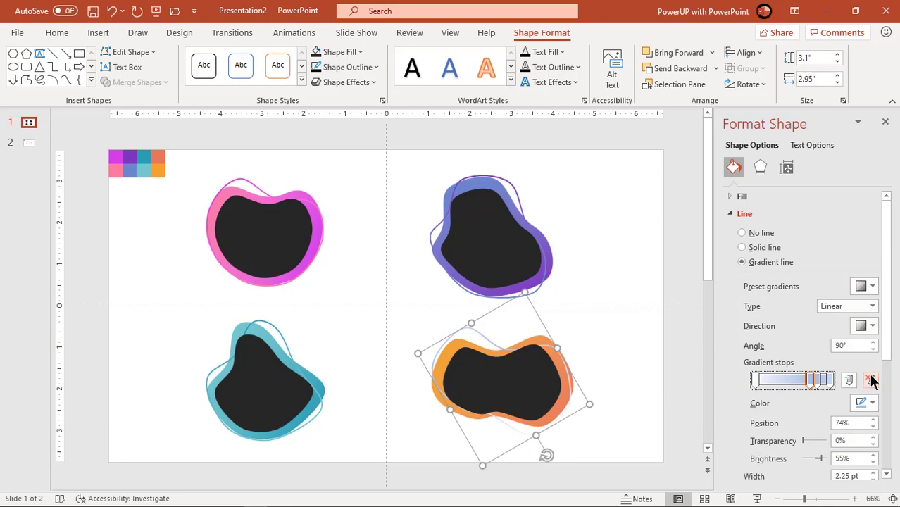
click(870, 380)
click(865, 403)
click(803, 387)
click(157, 159)
click(830, 380)
click(865, 403)
click(803, 388)
click(162, 158)
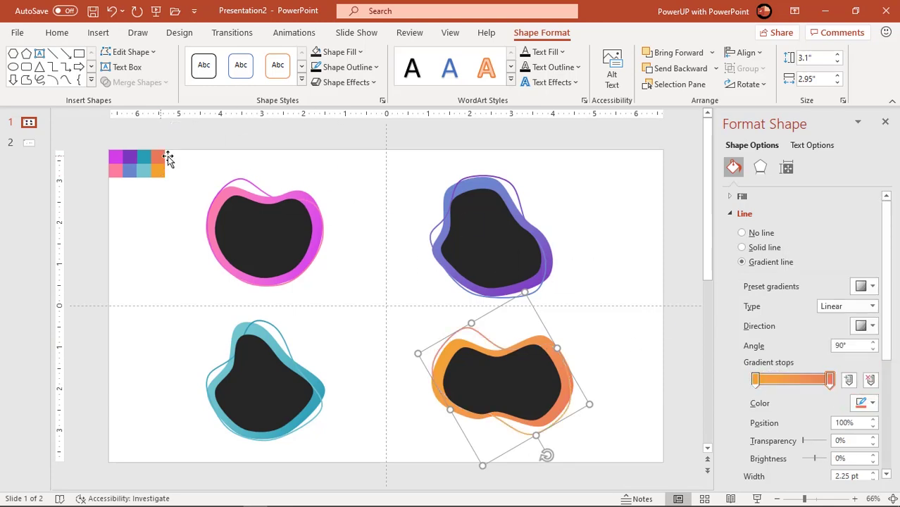
click(380, 267)
click(268, 240)
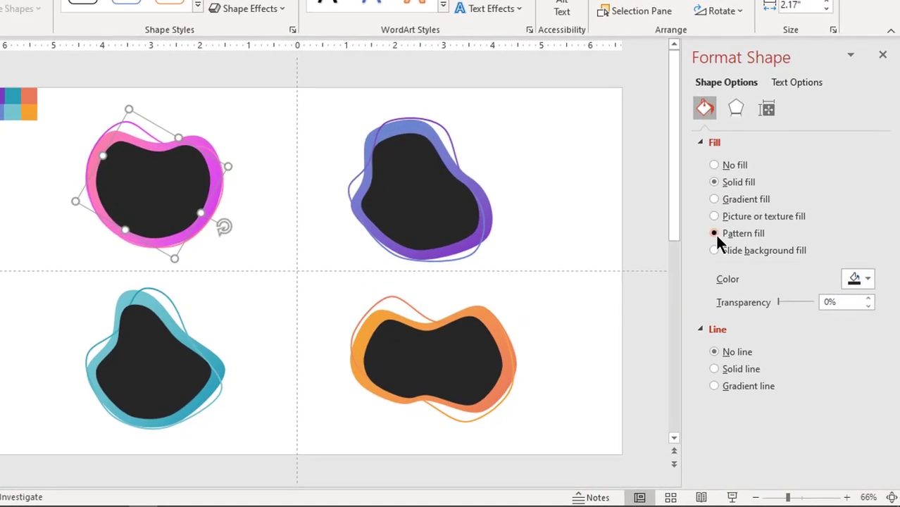
- Fill the top-left inner blob with diagonal stripes: pink foreground, magenta background sampled from the outline
click(723, 246)
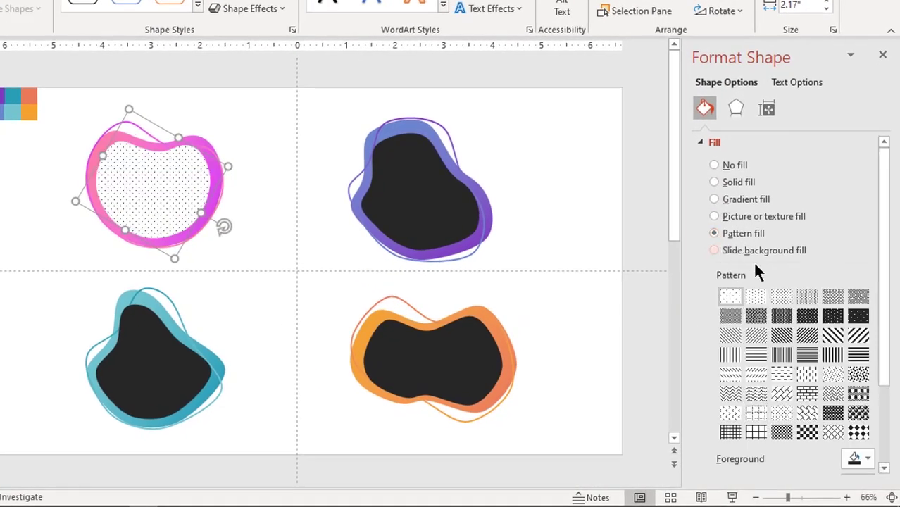
click(757, 333)
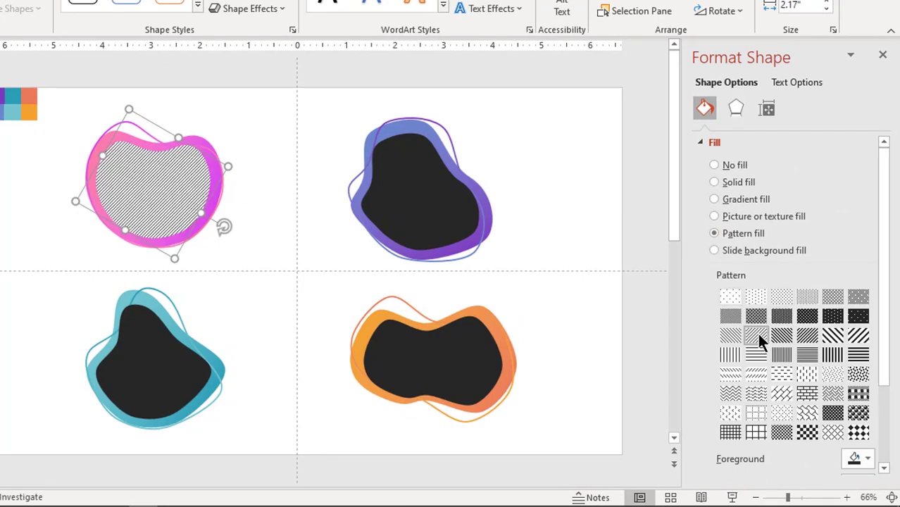
drag(886, 292, 886, 376)
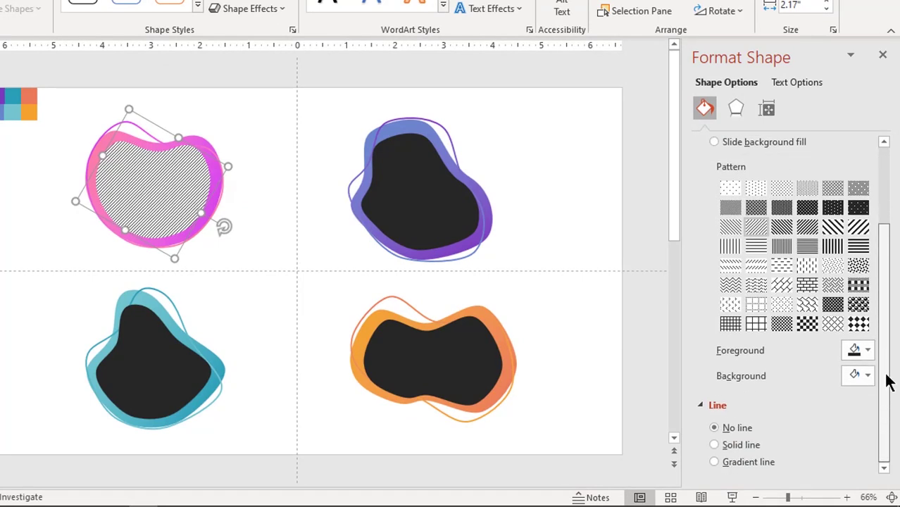
click(868, 354)
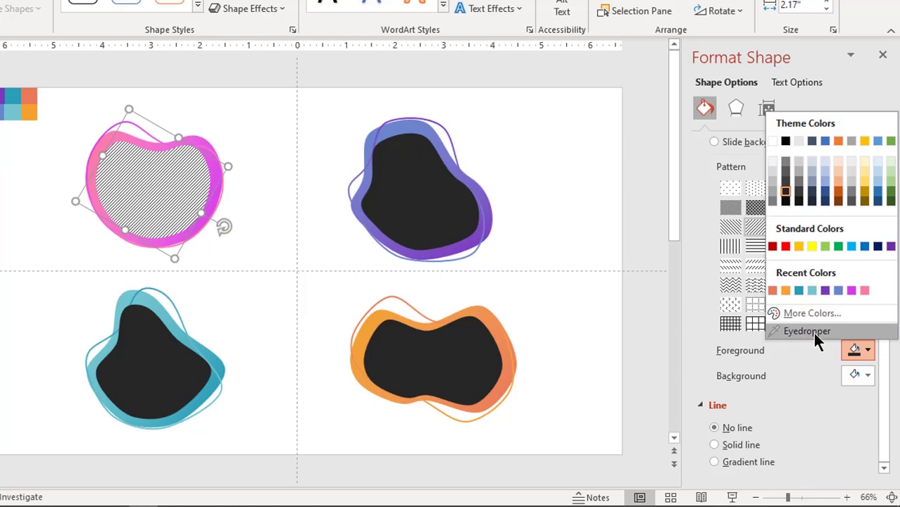
click(796, 330)
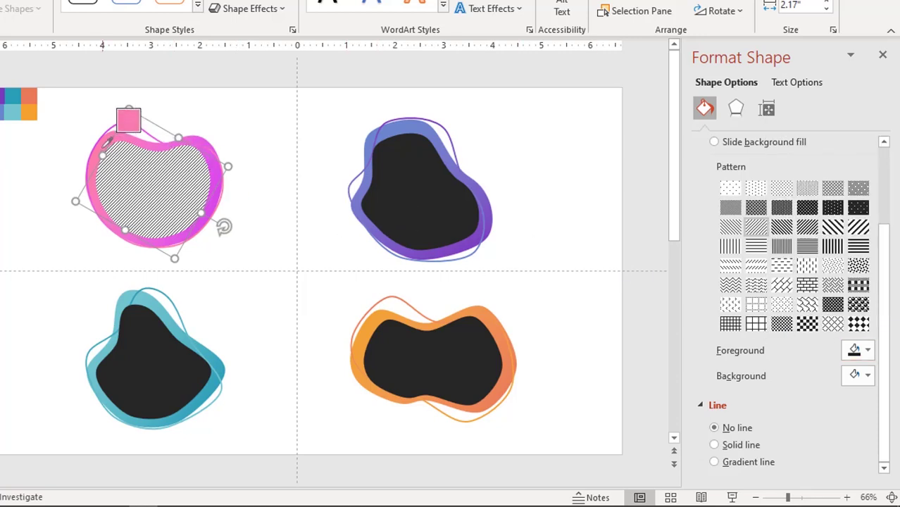
click(105, 146)
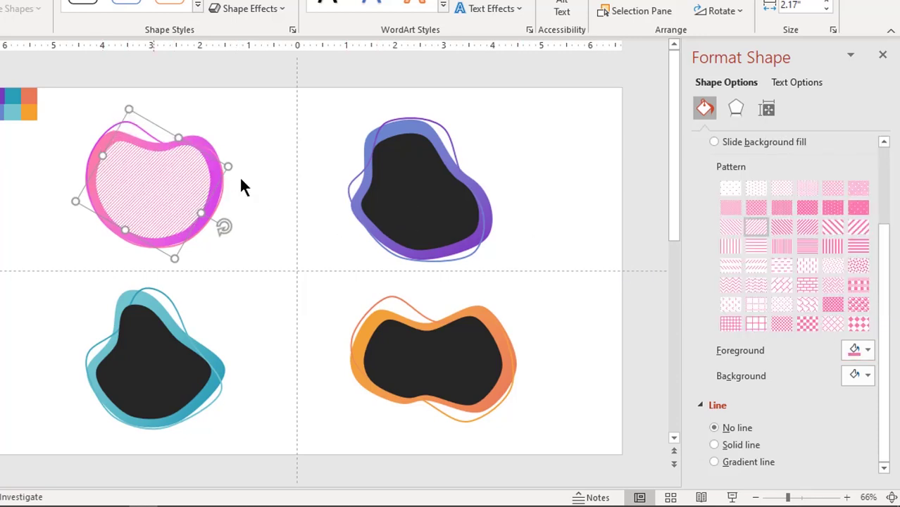
click(860, 374)
click(816, 356)
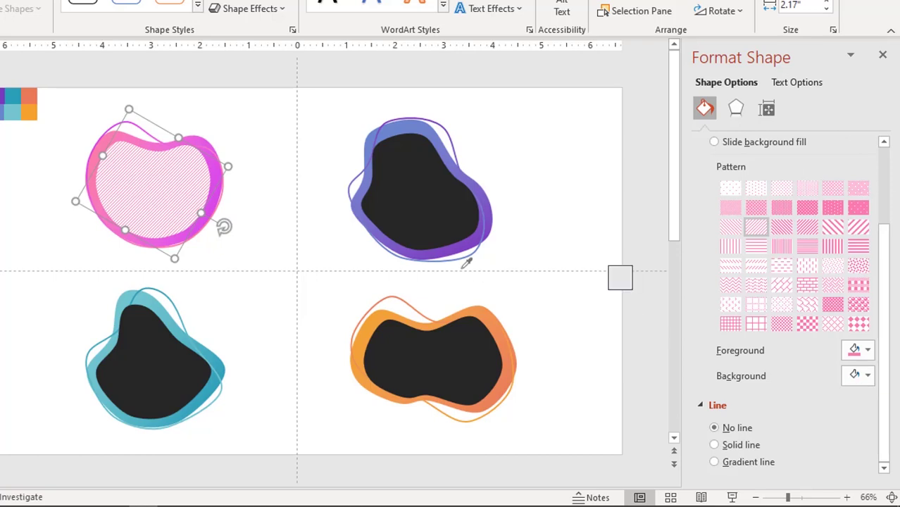
click(215, 161)
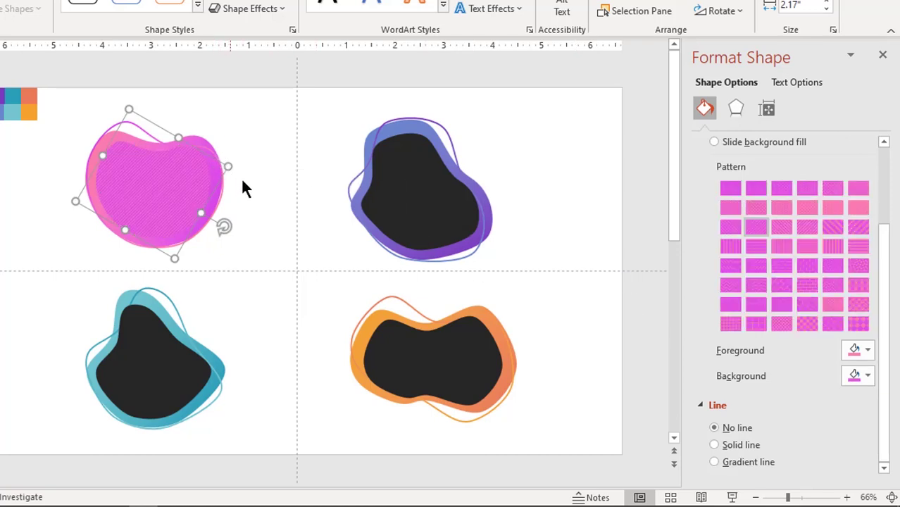
click(408, 204)
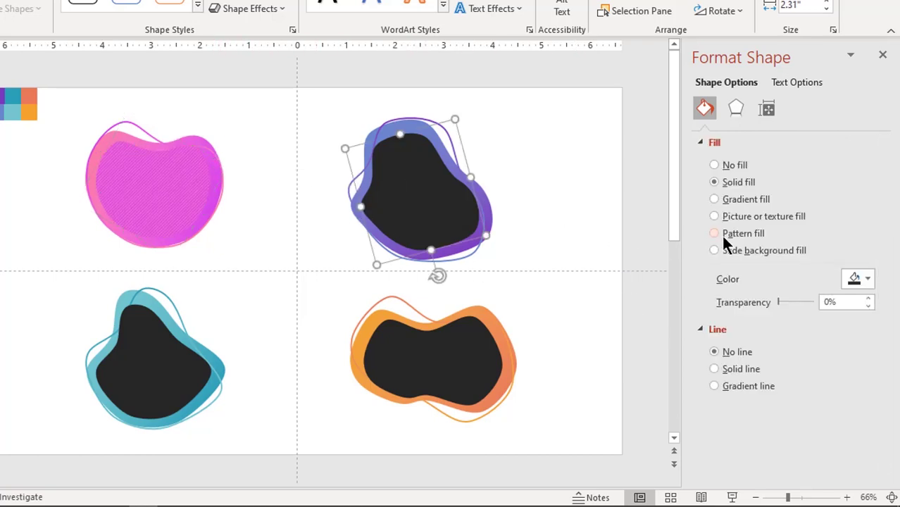
- Give the purple design's inner blob a light diagonal hatch pattern with blue foreground and purple background
click(724, 236)
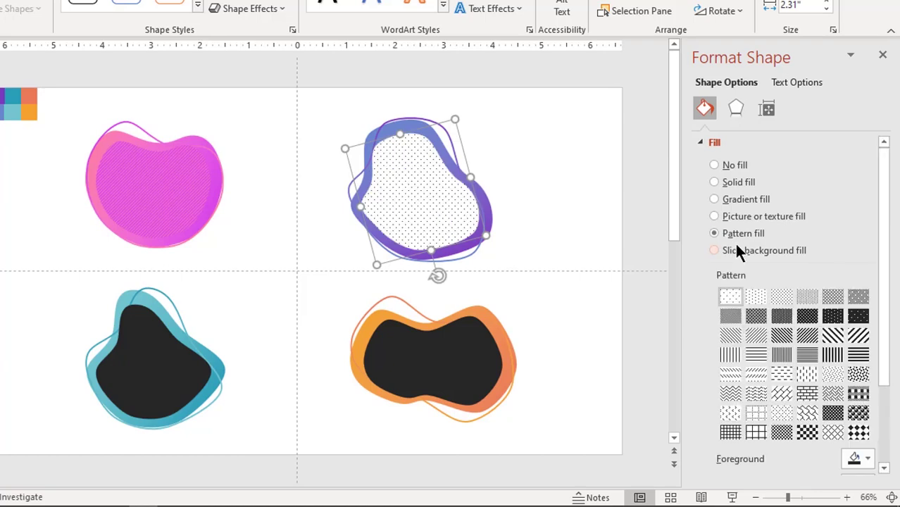
click(754, 330)
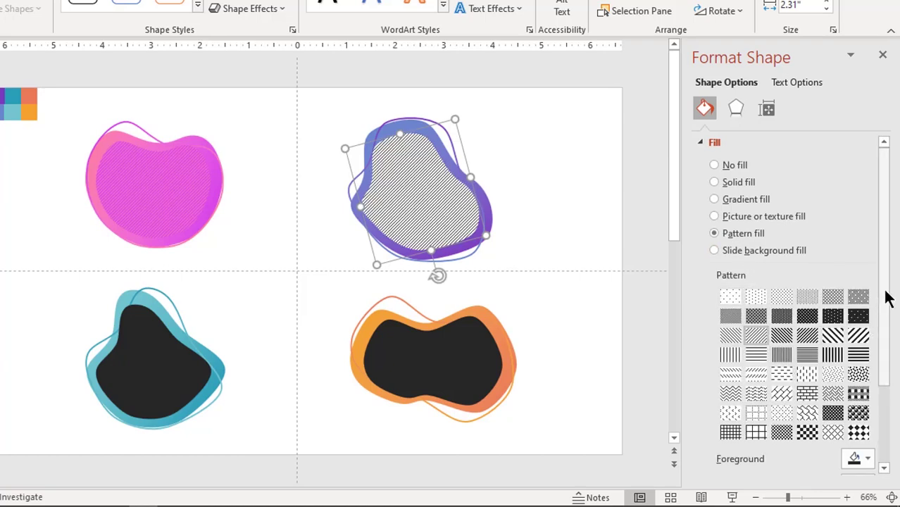
scroll(884, 303, down, 2)
click(854, 350)
click(807, 331)
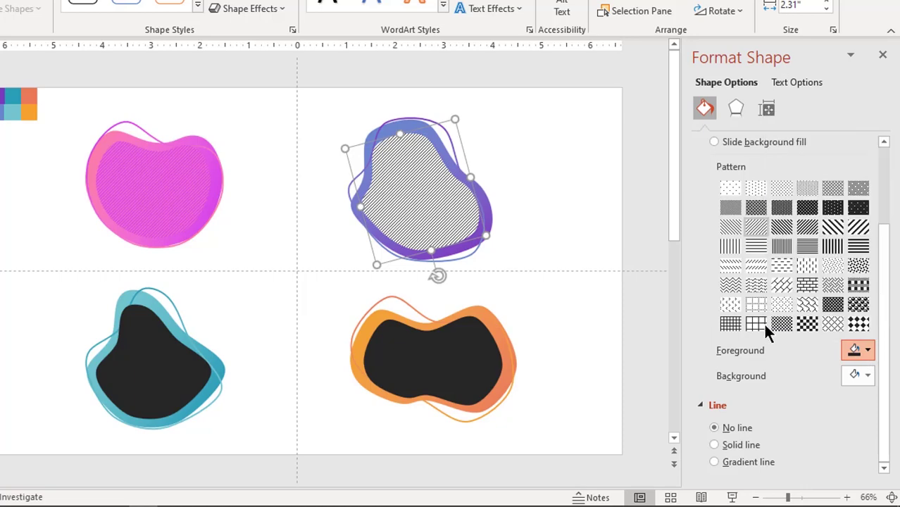
click(369, 134)
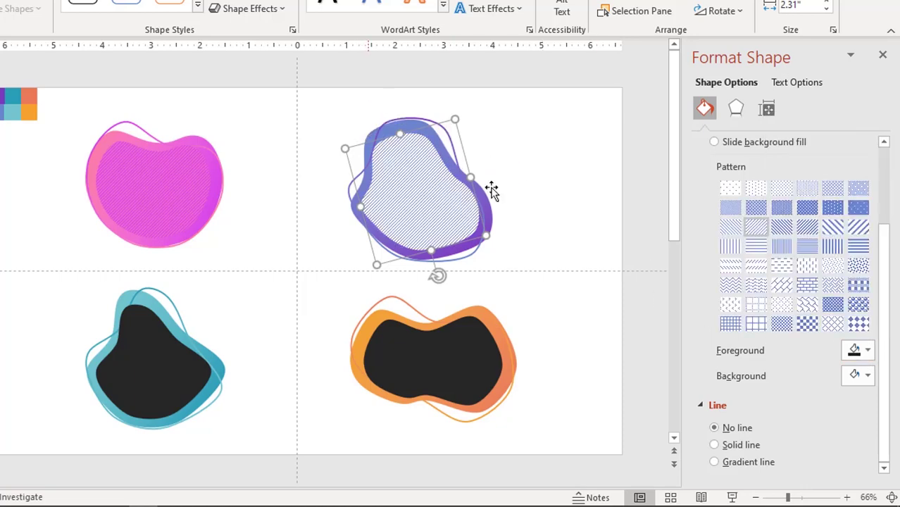
click(868, 376)
click(803, 354)
click(495, 204)
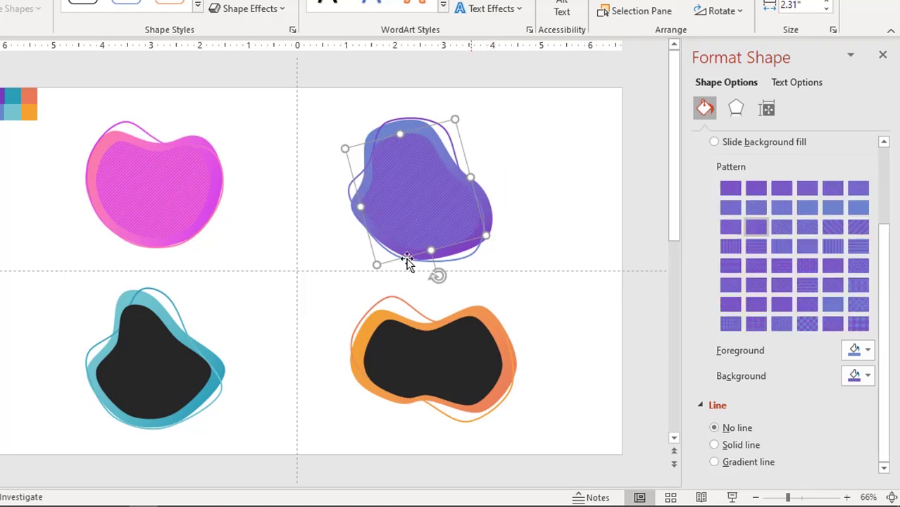
- Give the teal design's inner blob a diagonal hatch pattern sampled in teal tones
click(171, 335)
click(736, 200)
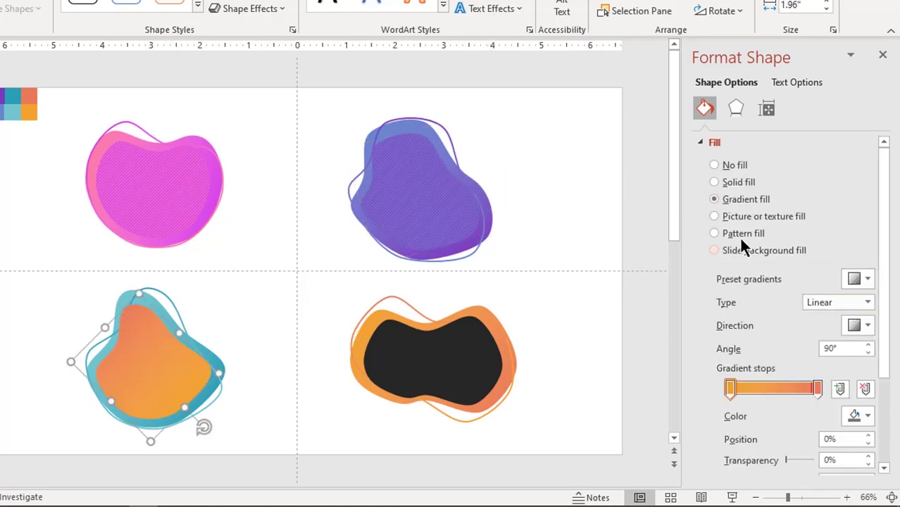
click(742, 234)
click(759, 346)
scroll(881, 338, down, 3)
click(858, 356)
click(810, 338)
click(142, 286)
click(864, 381)
click(806, 362)
click(222, 353)
- Give the orange design's inner blob a diagonal hatch pattern sampled in orange tones
click(422, 361)
click(735, 235)
click(758, 337)
scroll(881, 287, down, 3)
click(858, 350)
click(808, 330)
click(391, 303)
click(866, 375)
click(807, 357)
click(513, 348)
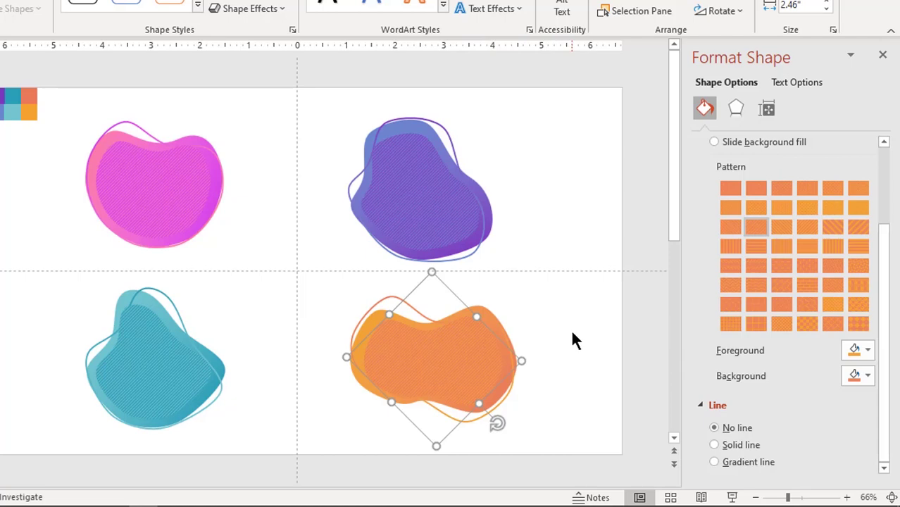
click(571, 340)
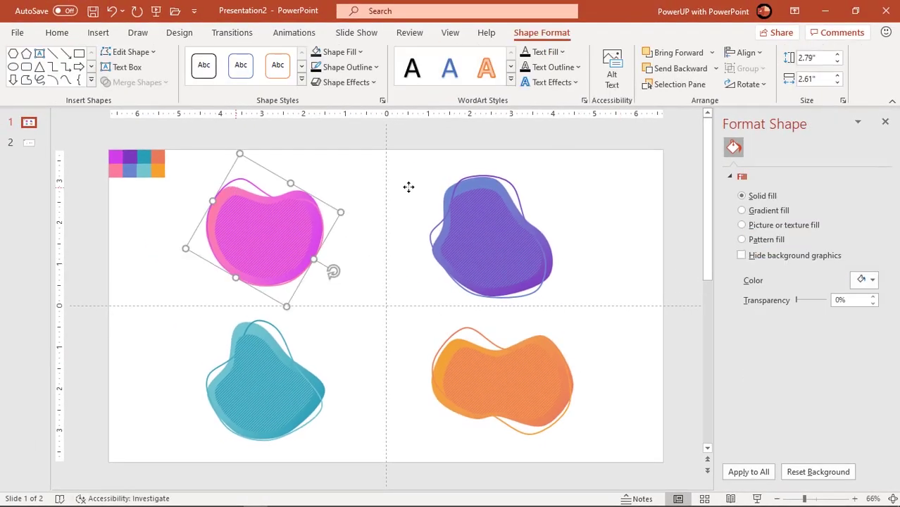
- Move the small purple accent blob above the pink design
click(449, 188)
drag(512, 245, 279, 180)
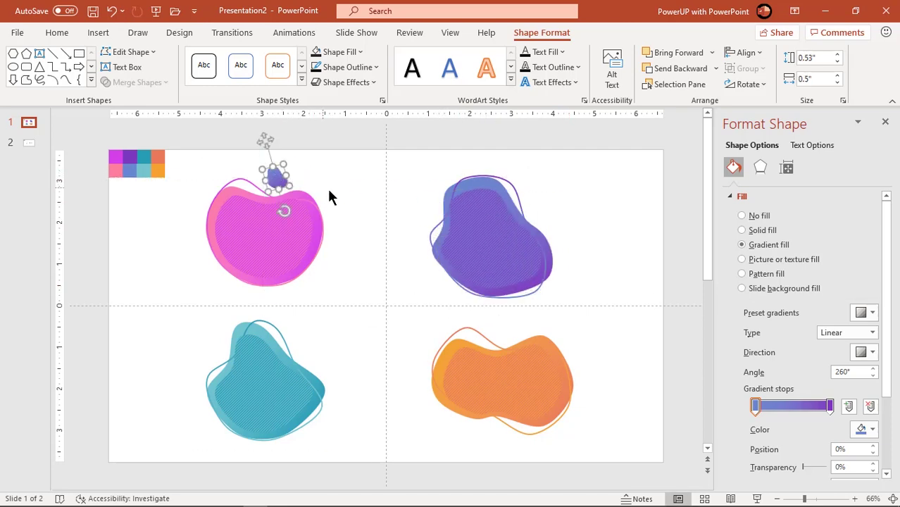
click(305, 181)
- Duplicate that accent blob, rotate it, and place it at the pink design's lower right
click(279, 182)
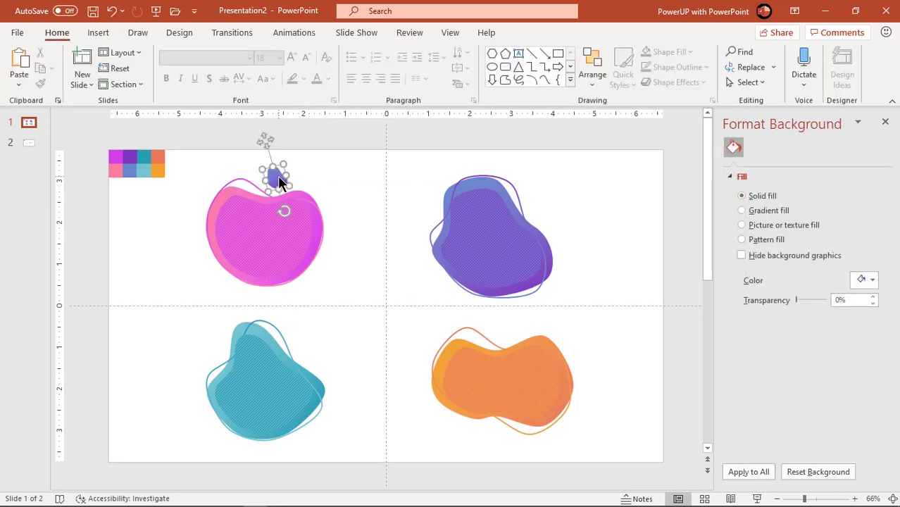
drag(280, 187, 362, 243)
click(357, 203)
drag(357, 204, 369, 211)
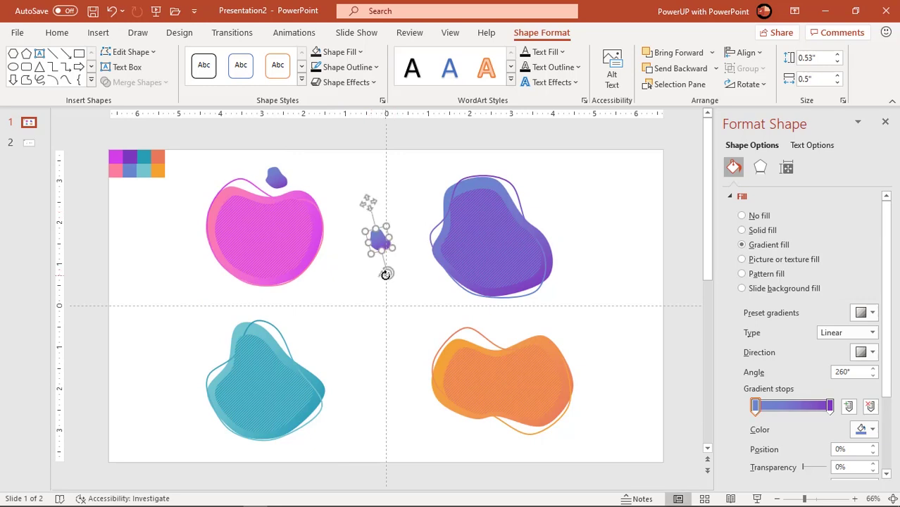
click(342, 251)
drag(341, 246, 321, 275)
click(341, 197)
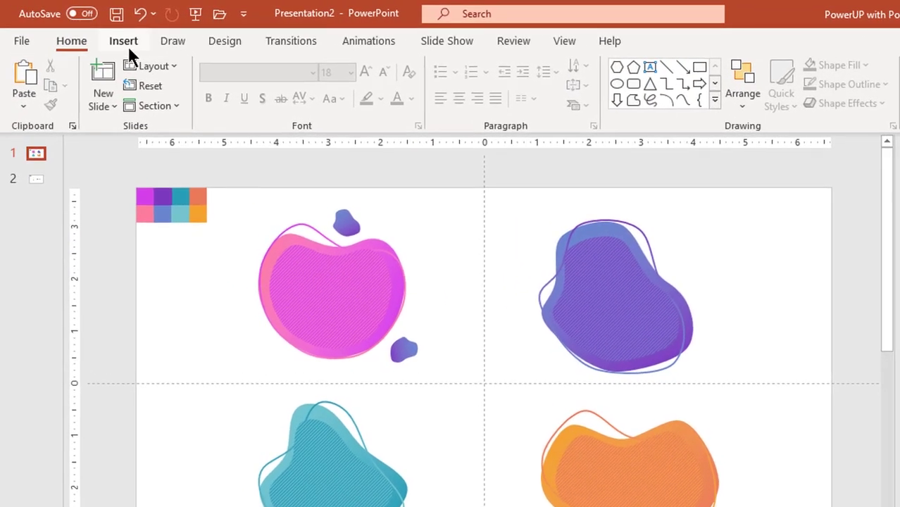
- Draw a tiny oval dot beside the top accent blob and set its outline to No Outline
click(98, 32)
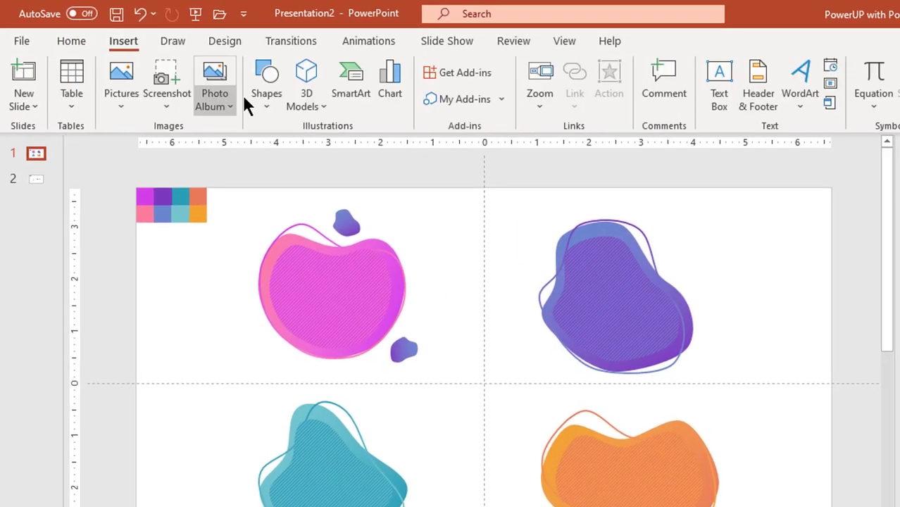
click(269, 105)
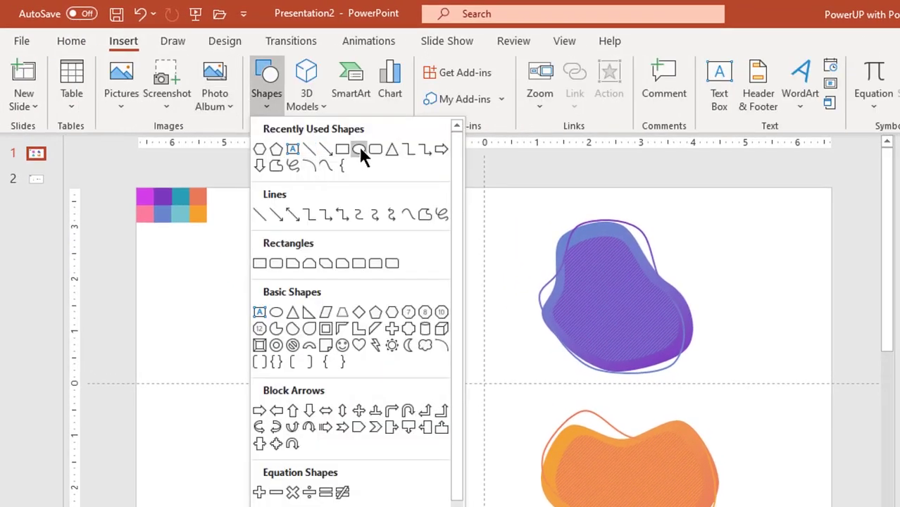
click(359, 150)
drag(366, 213, 383, 227)
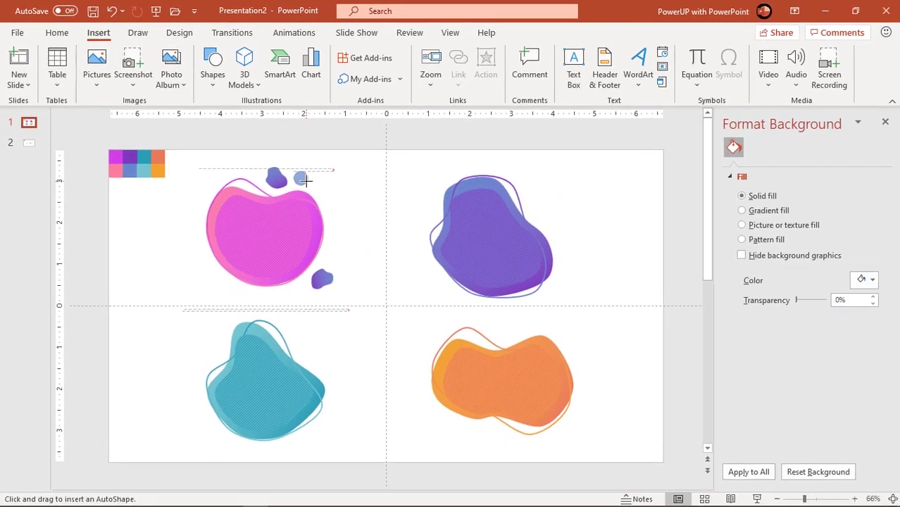
mouse_move(305, 181)
mouse_down()
mouse_move(295, 176)
mouse_move(302, 174)
mouse_up()
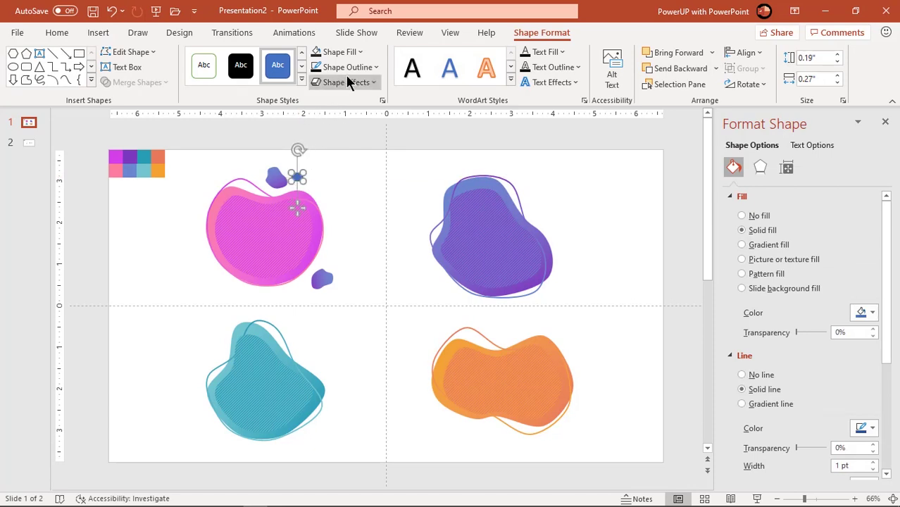
click(348, 67)
click(352, 250)
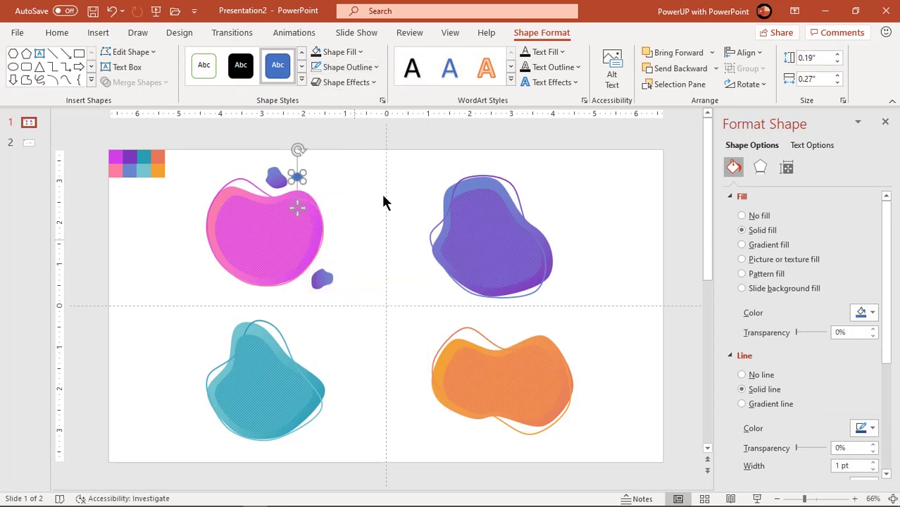
click(366, 190)
click(224, 194)
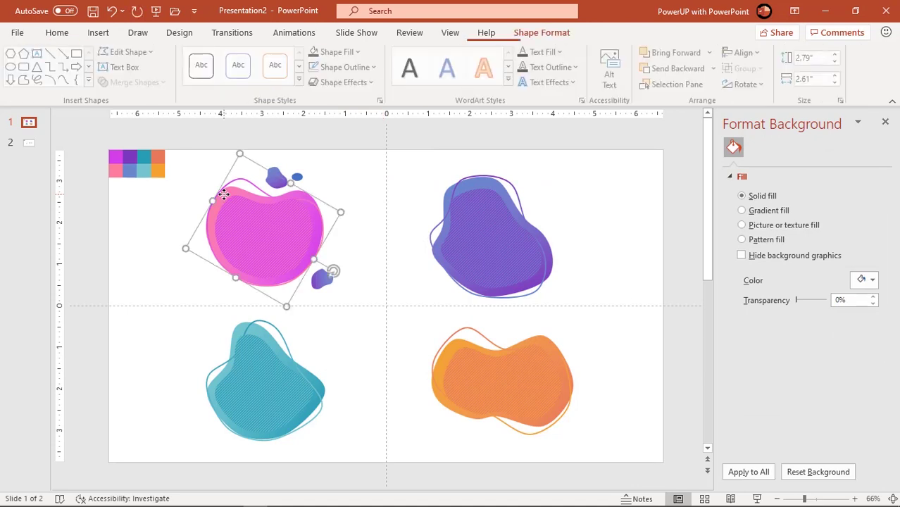
- Format-paint the pink blob's gradient onto the top accent blob, the dot and the lower accent blob
click(58, 33)
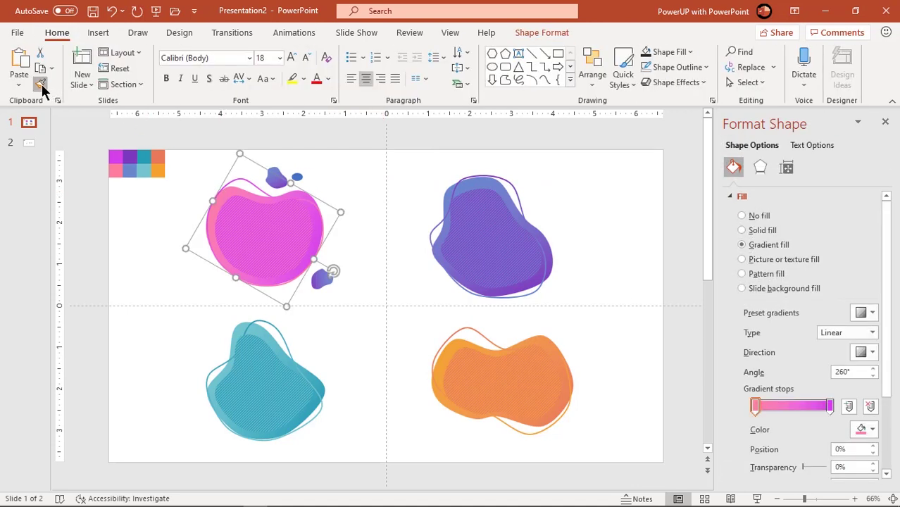
click(274, 181)
click(297, 177)
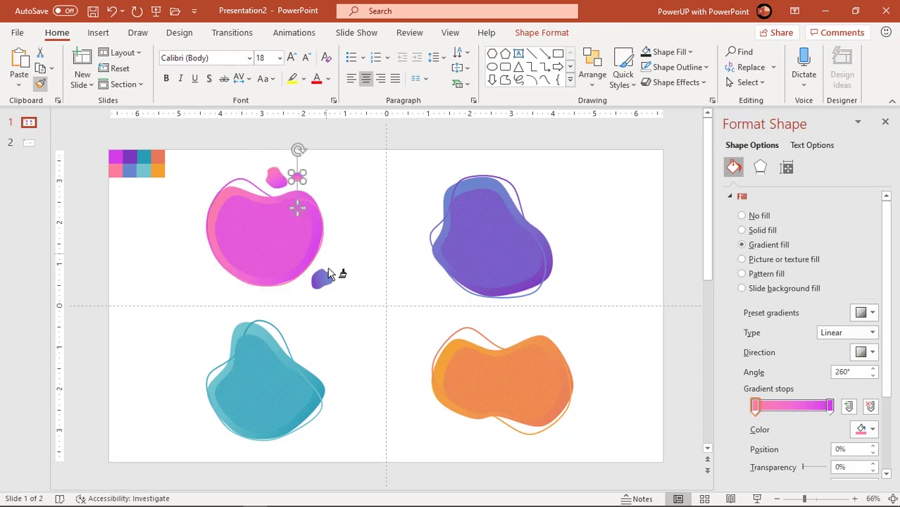
click(324, 280)
click(353, 276)
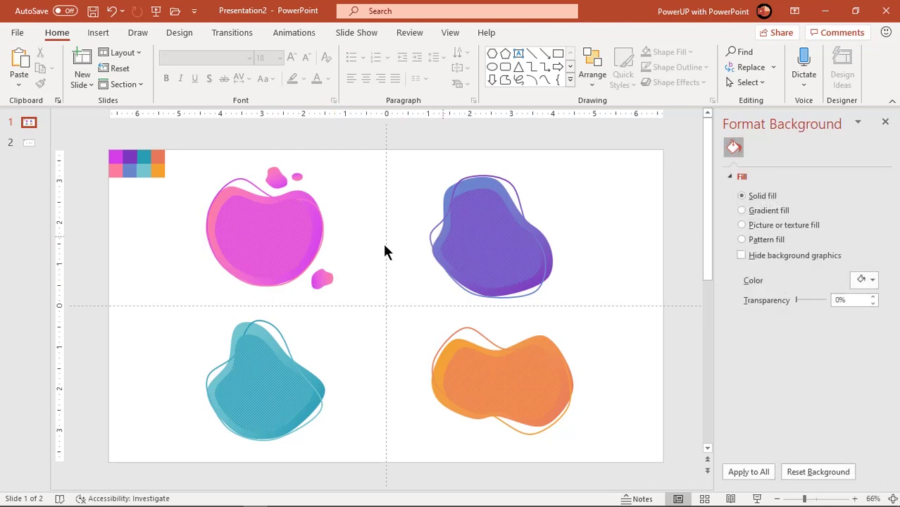
click(227, 190)
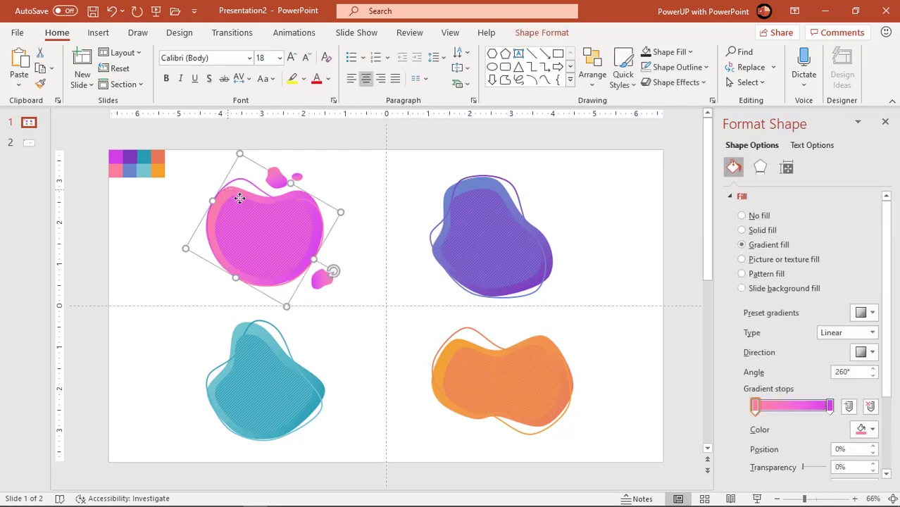